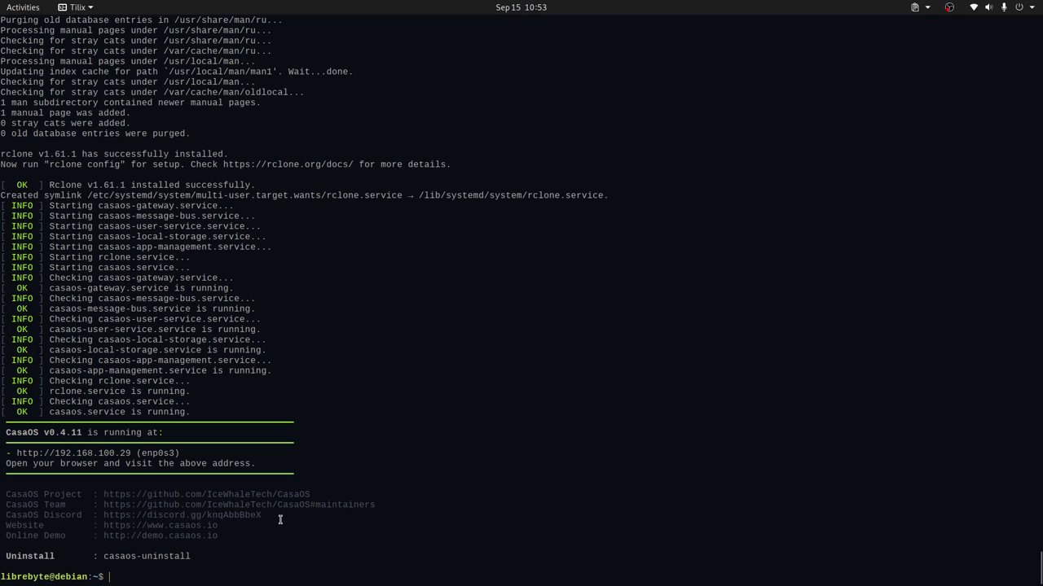
Step: Copy the CasaOS web address from the Tilix terminal
double_click(50, 458)
left_click_drag(16, 456, 130, 454)
key("ctrl+c")
right_click(122, 453)
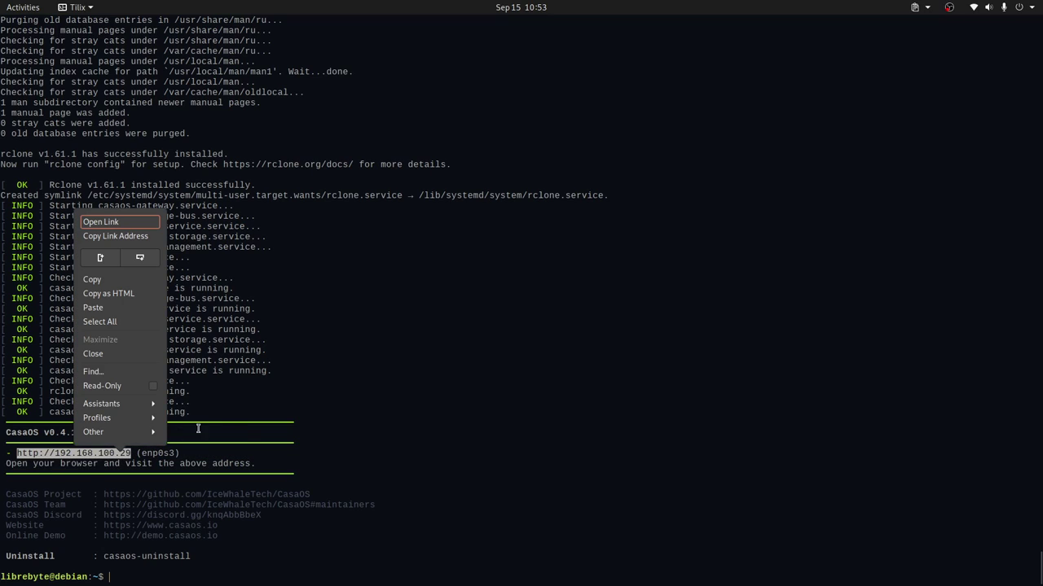
left_click(146, 279)
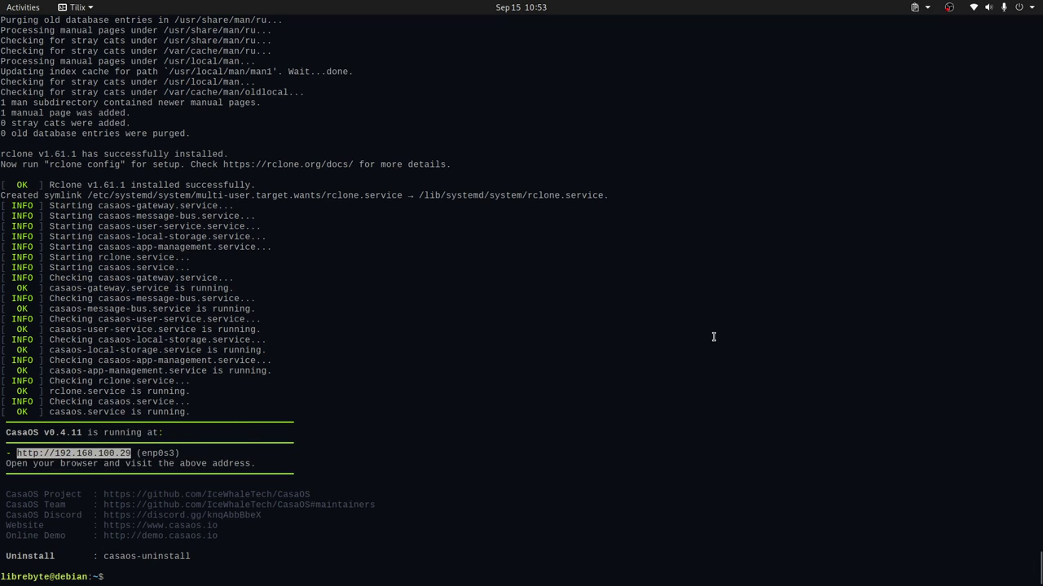
key("alt+Tab")
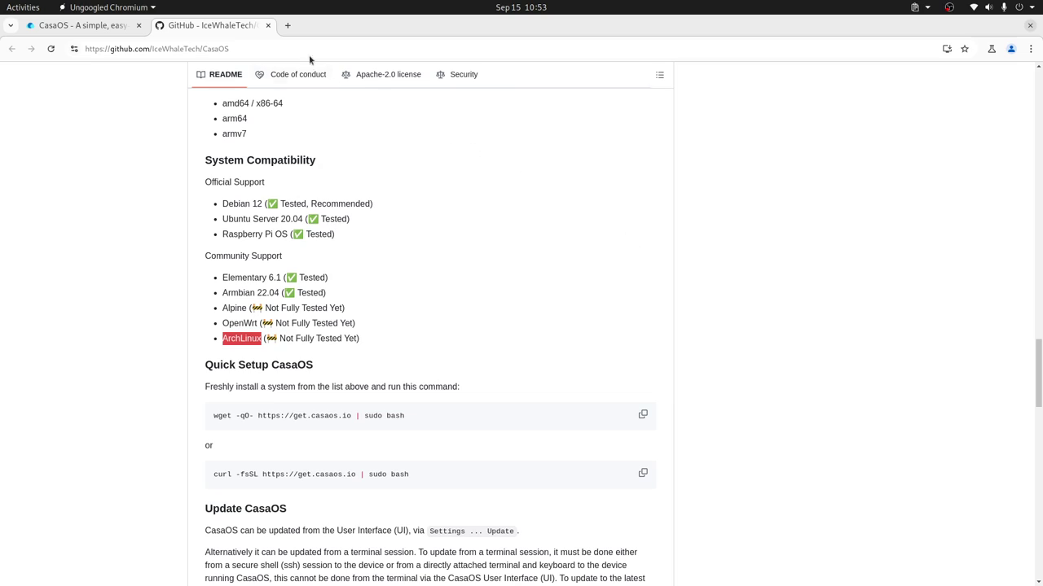
left_click(287, 25)
key("ctrl+v")
key("Return")
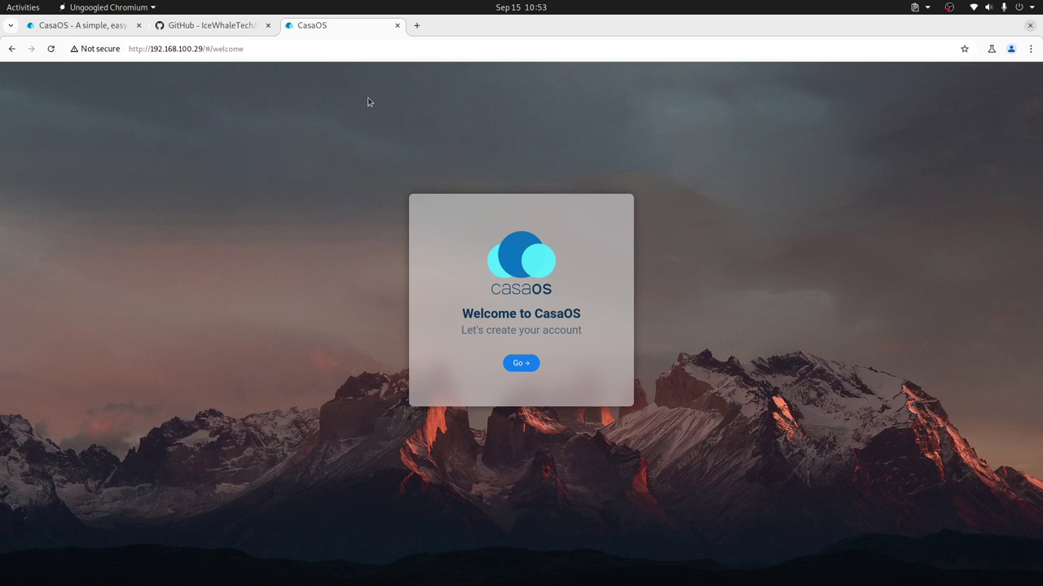
Step: Create the first CasaOS admin account, entering a username and a matching password
left_click(529, 363)
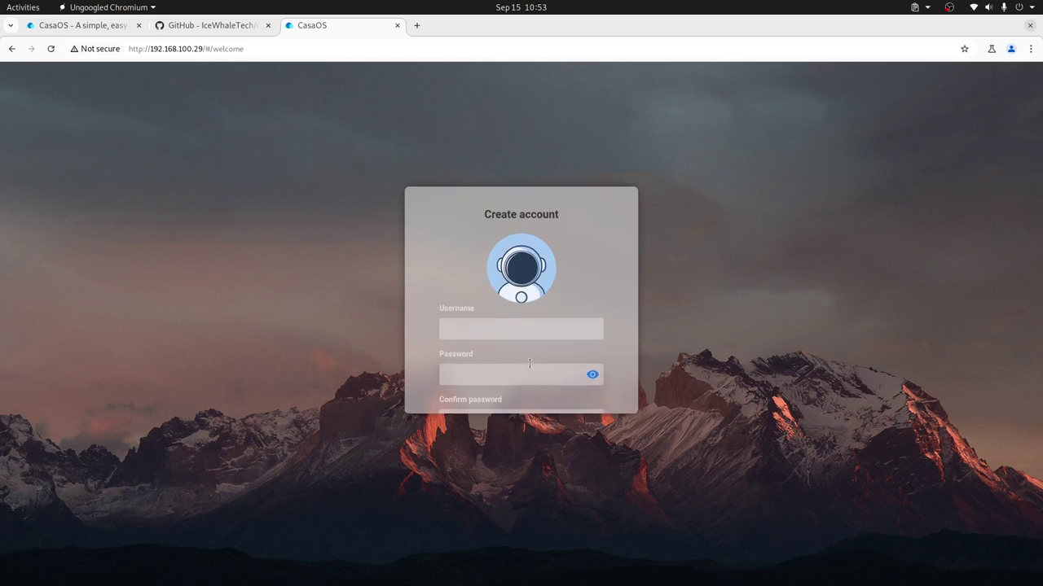
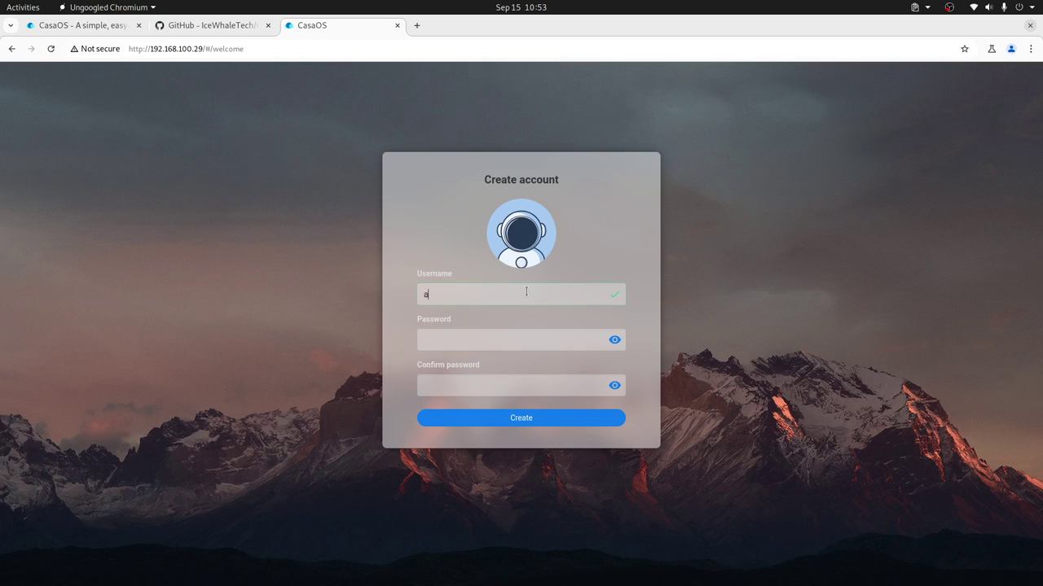
left_click(614, 340)
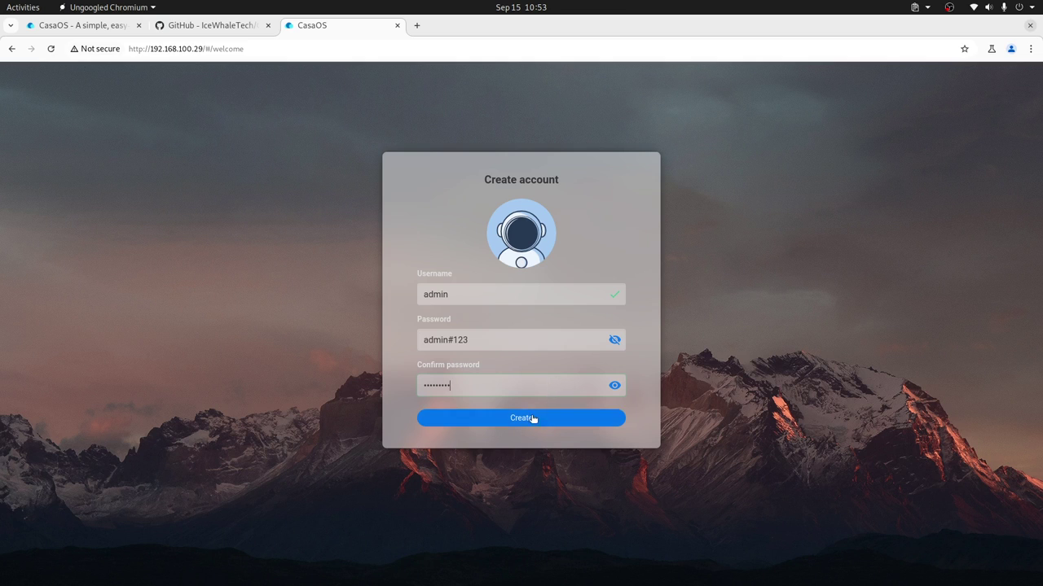
left_click(614, 385)
left_click(534, 420)
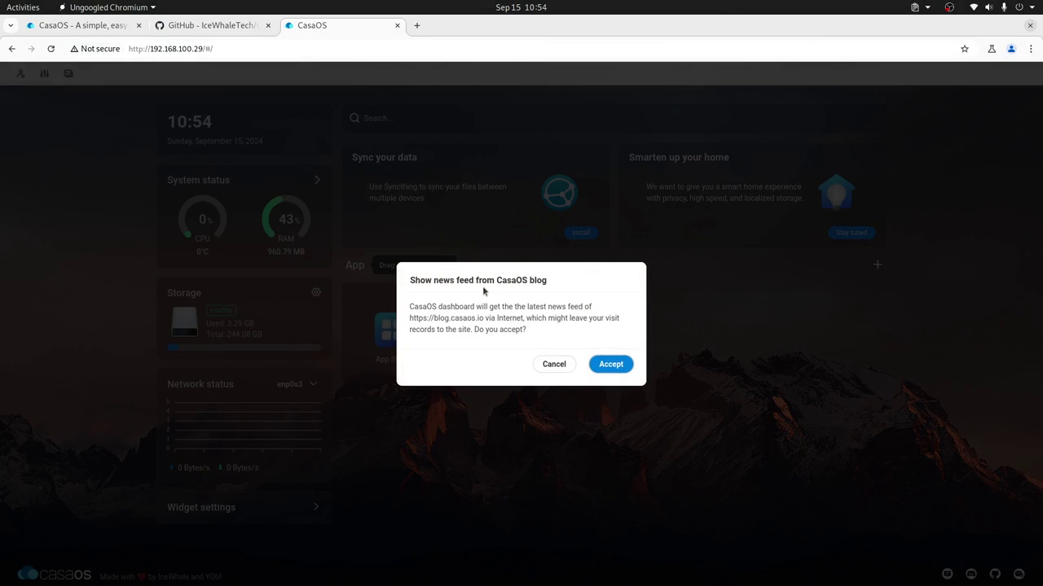
Step: Cancel the 'Show news feed from CasaOS blog' prompt
left_click(558, 369)
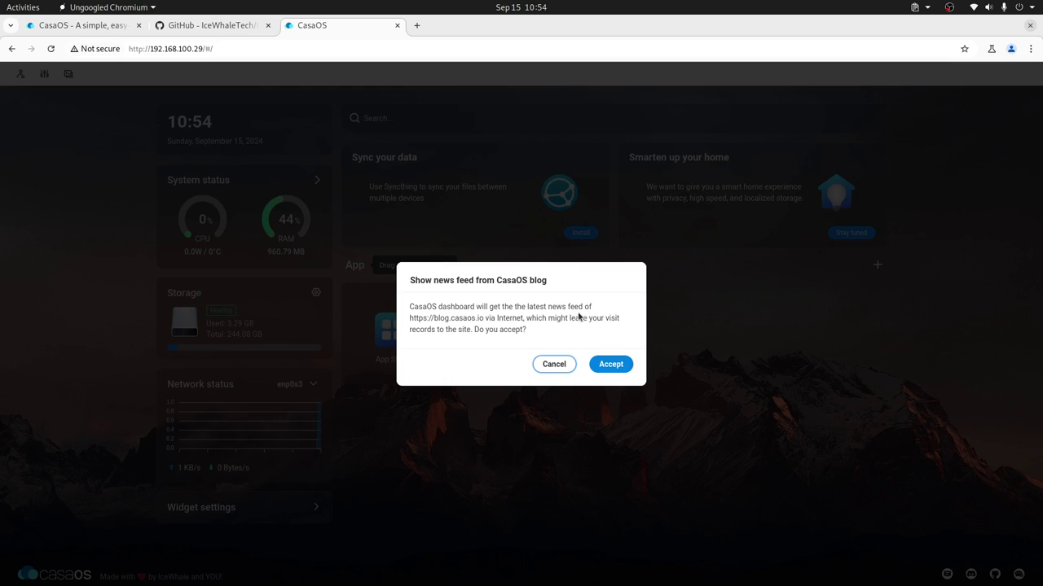
left_click_drag(413, 318, 486, 318)
left_click(449, 318)
left_click_drag(410, 320, 489, 319)
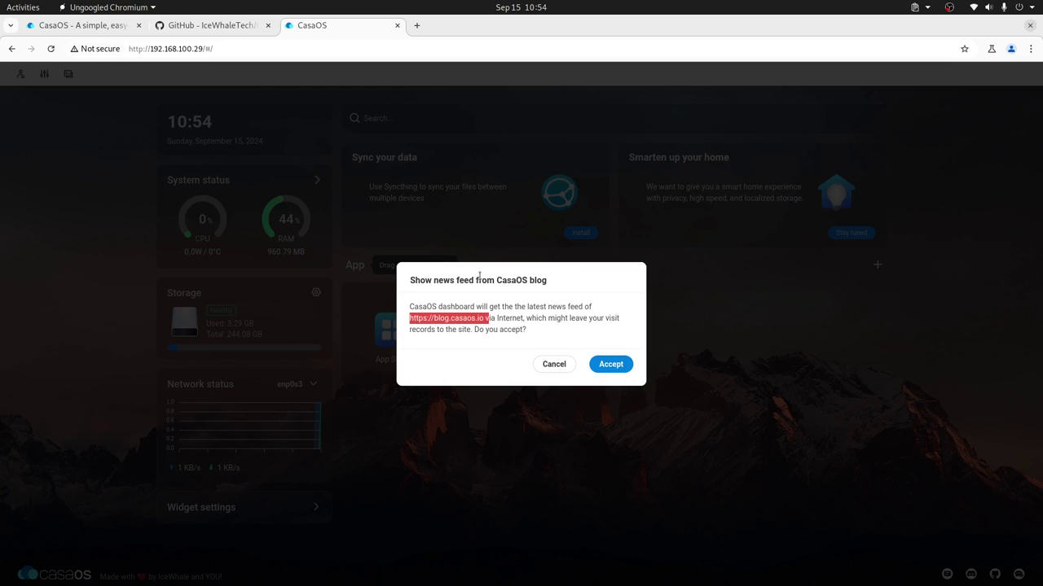
left_click(554, 364)
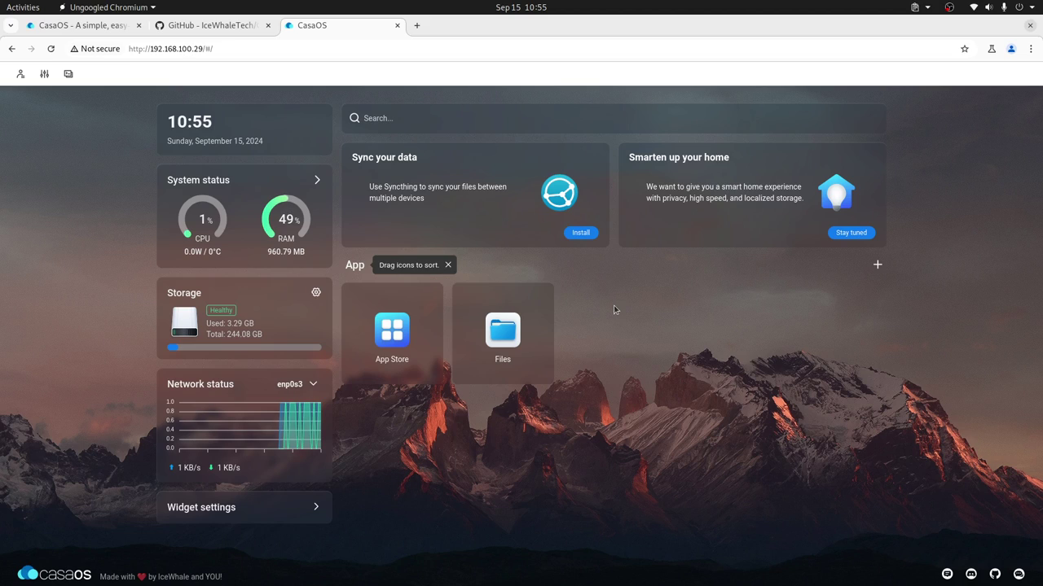
left_click(502, 330)
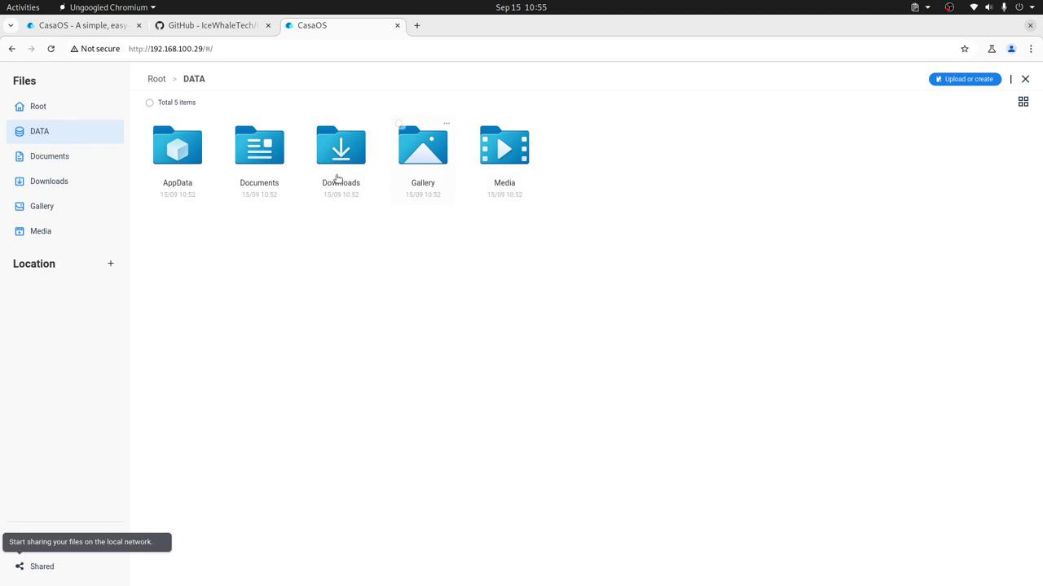
left_click(50, 155)
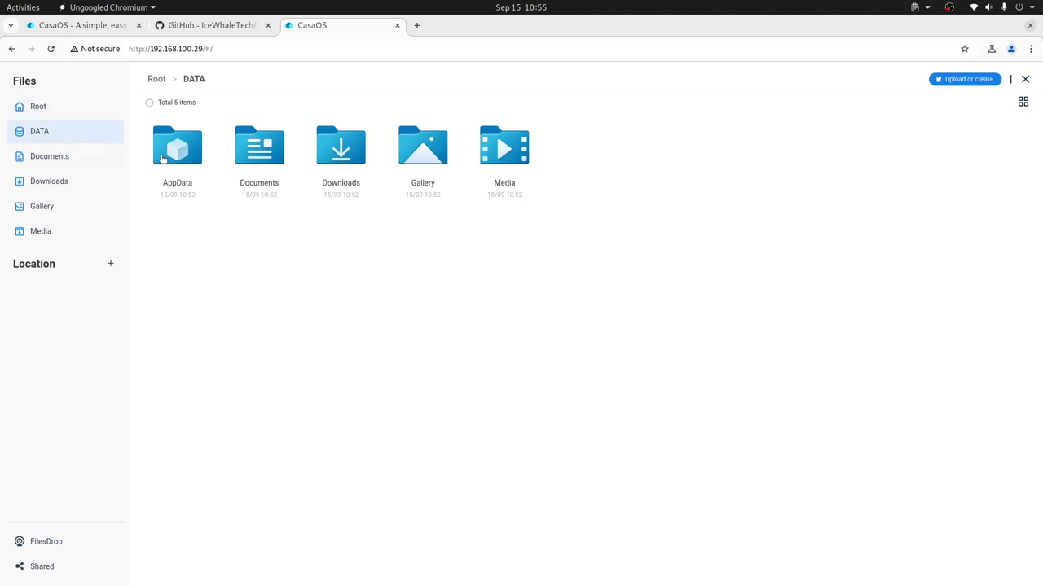
left_click(41, 131)
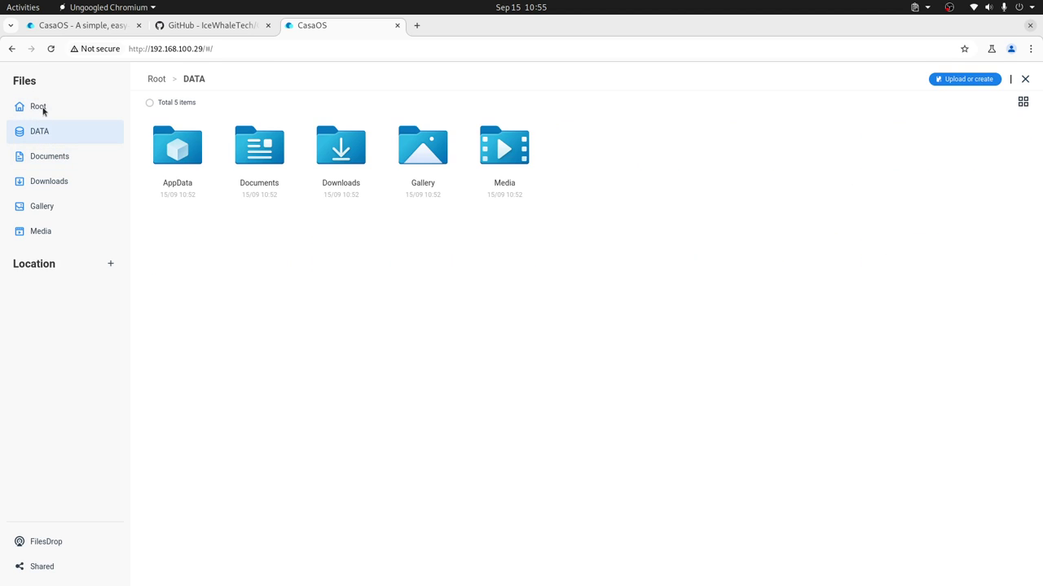
left_click(70, 163)
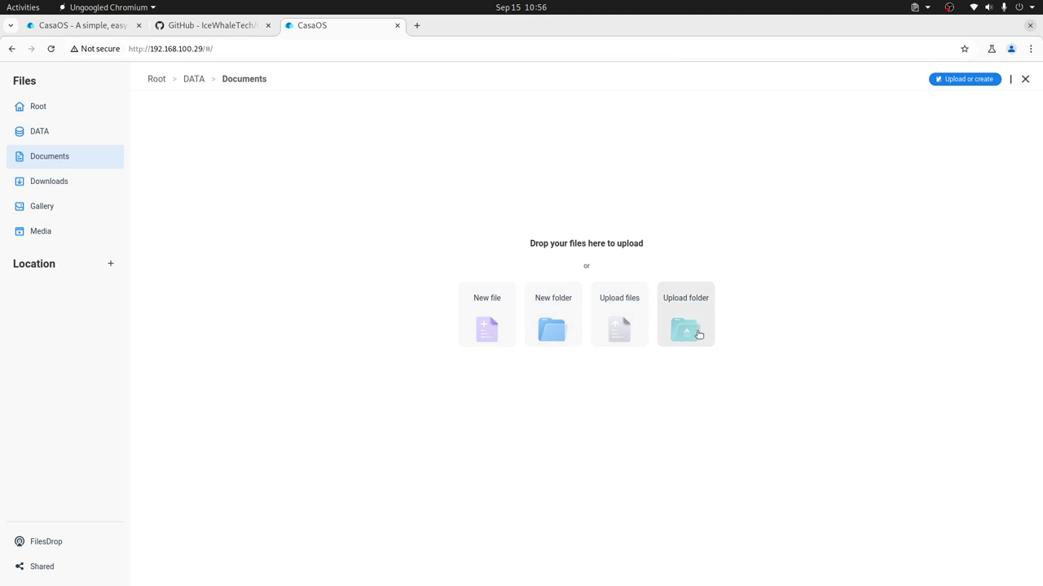
left_click(57, 540)
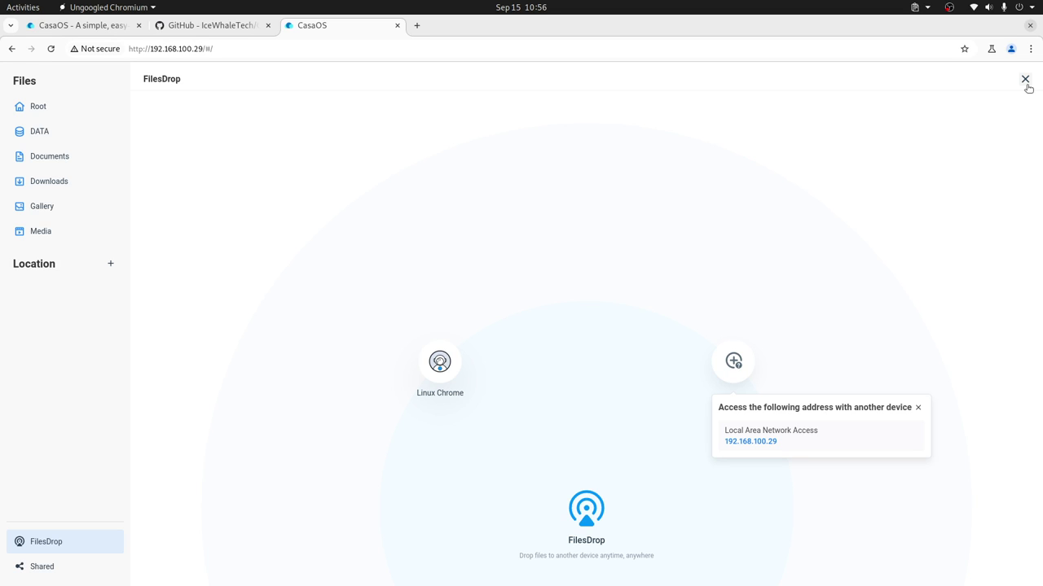
left_click(1026, 81)
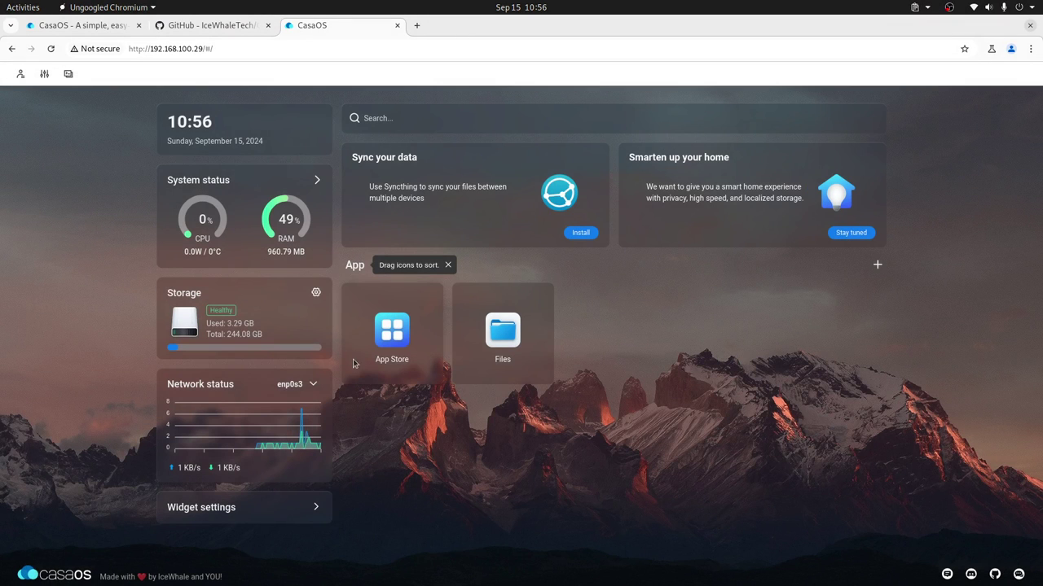
Step: Open the App Store from the CasaOS dashboard
left_click(392, 343)
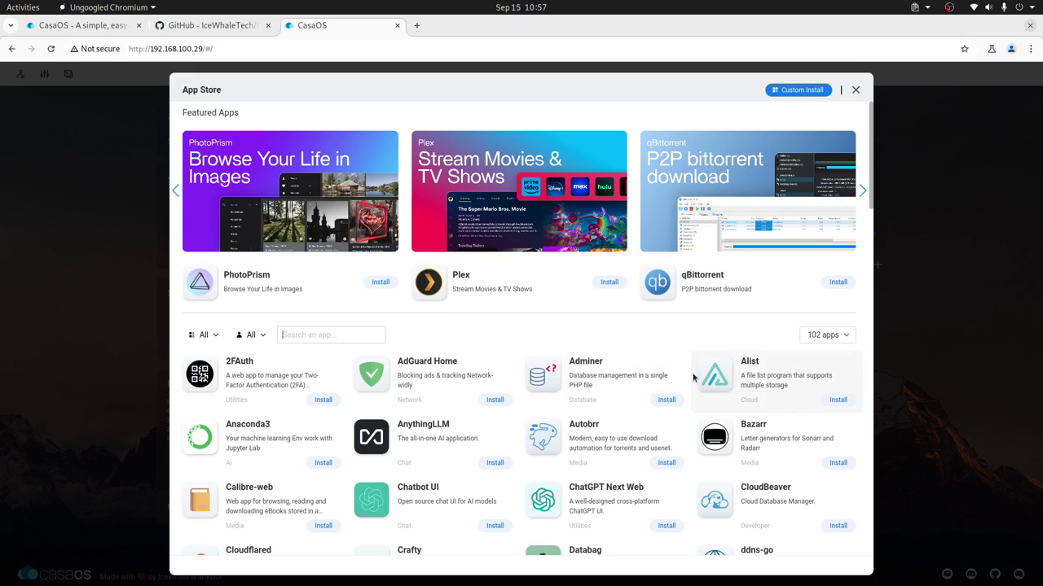
left_click(259, 337)
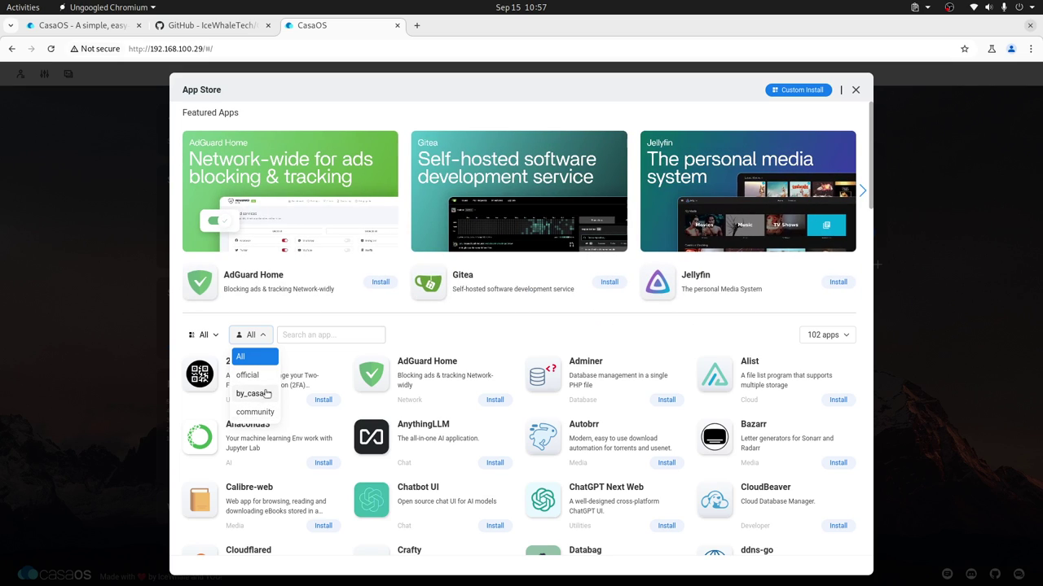
left_click(213, 336)
scroll(226, 367, "down", 3)
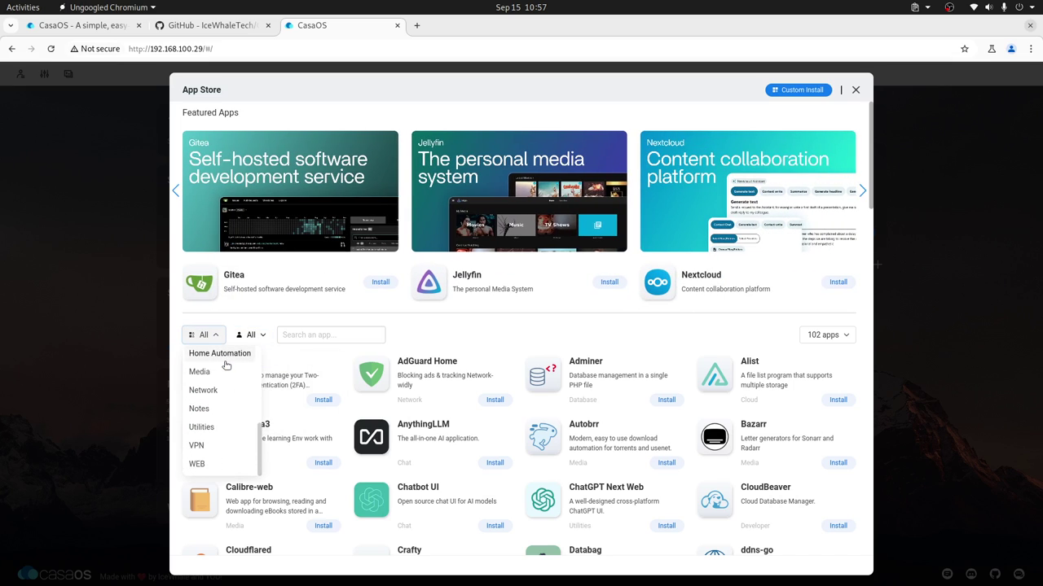
scroll(228, 367, "up", 3)
left_click(213, 376)
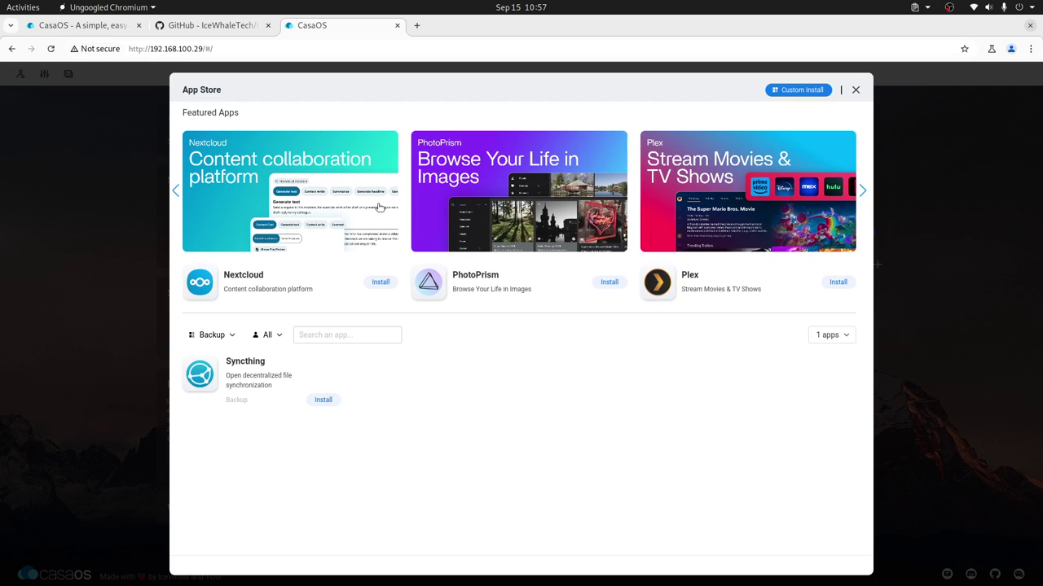
left_click(234, 342)
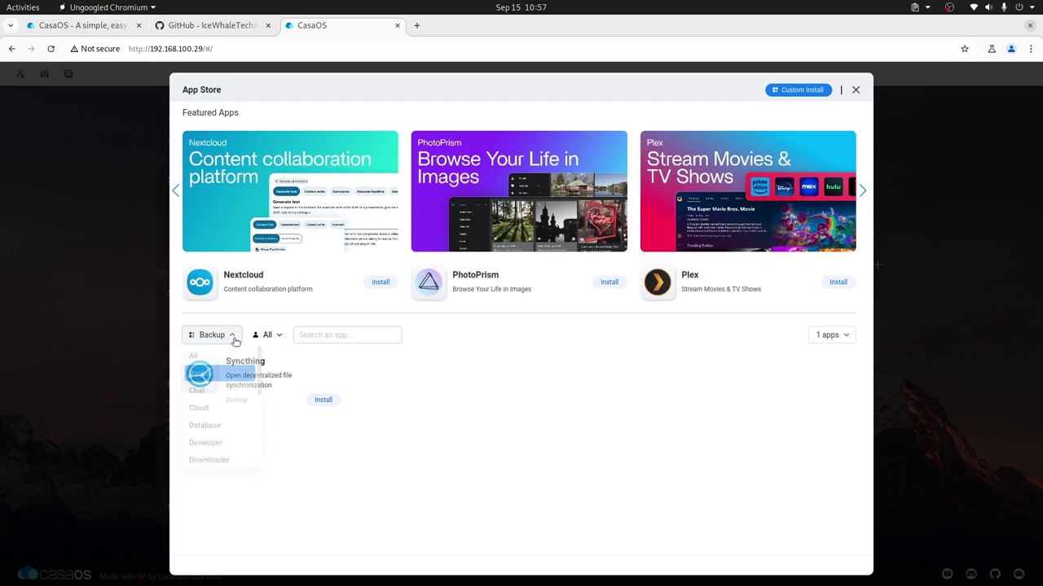
left_click(205, 362)
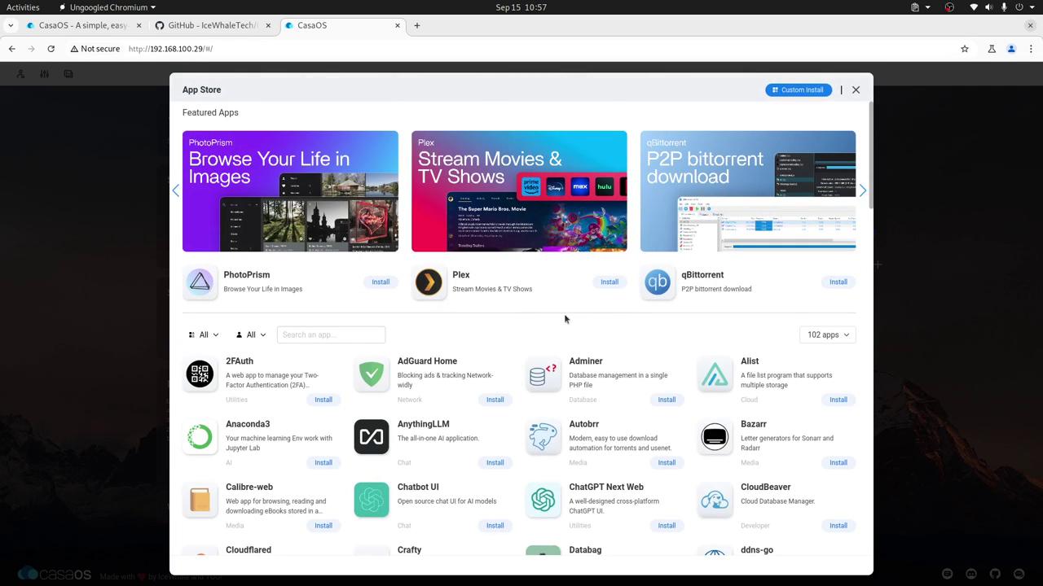
Step: Scroll the App Store catalogue from 2FAuth down to WireGuard Easy, then back toward Featured Apps
scroll(635, 327, "down", 2)
scroll(637, 333, "up", 2)
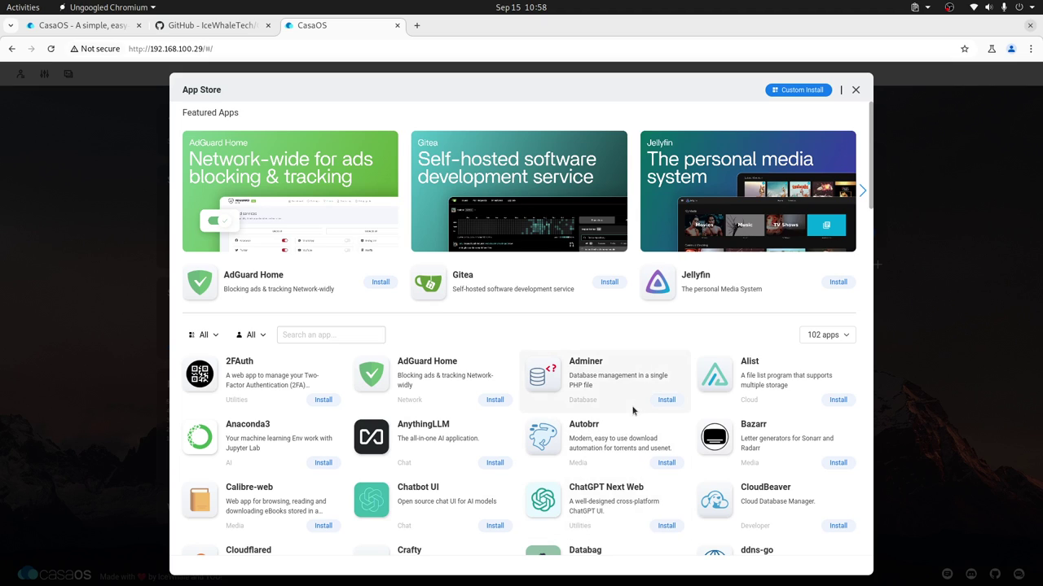
scroll(633, 409, "down", 5)
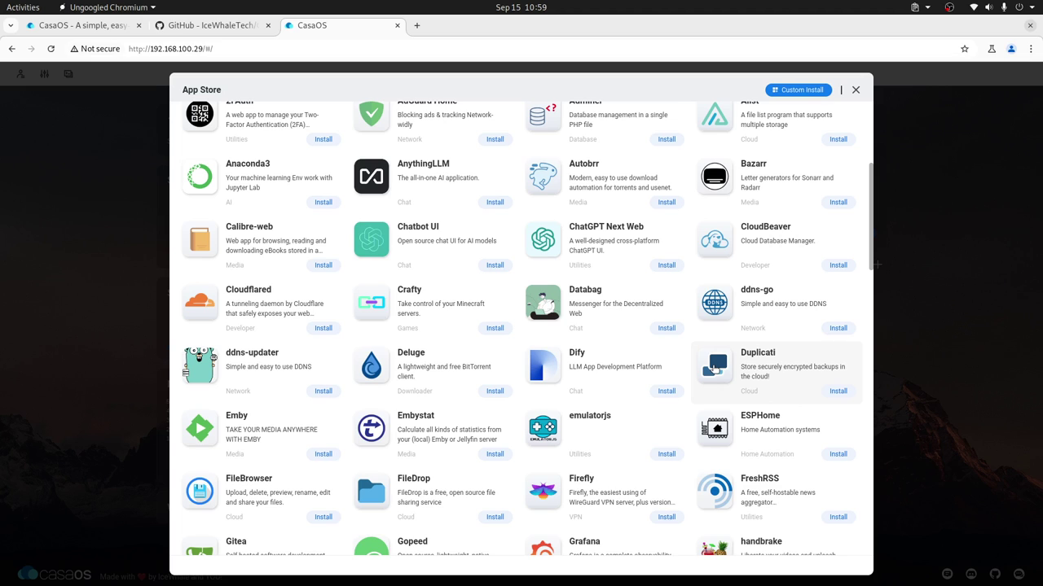
scroll(816, 375, "down", 3)
scroll(816, 375, "down", 1)
scroll(816, 374, "down", 2)
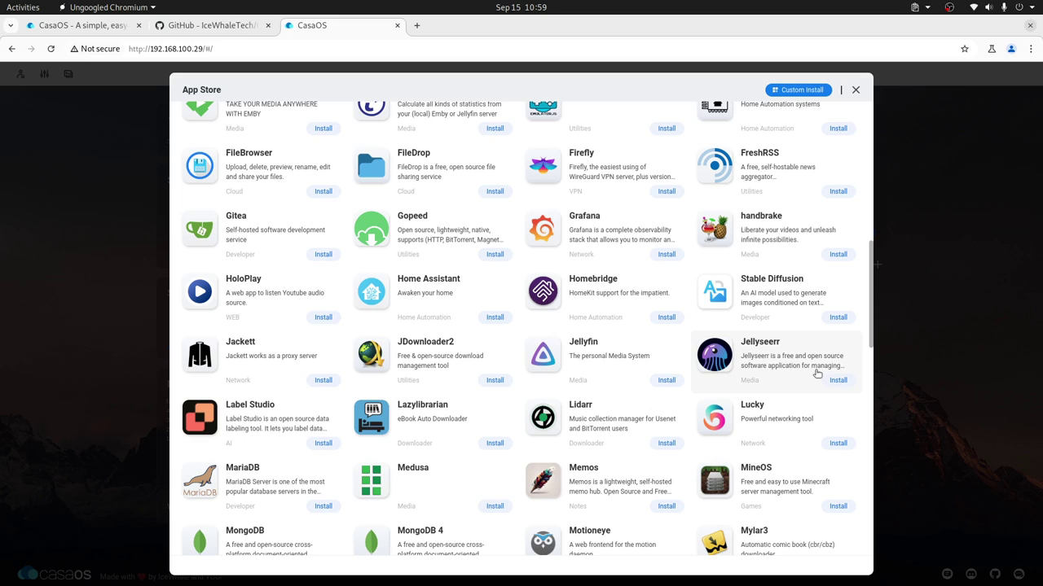
scroll(731, 338, "down", 2)
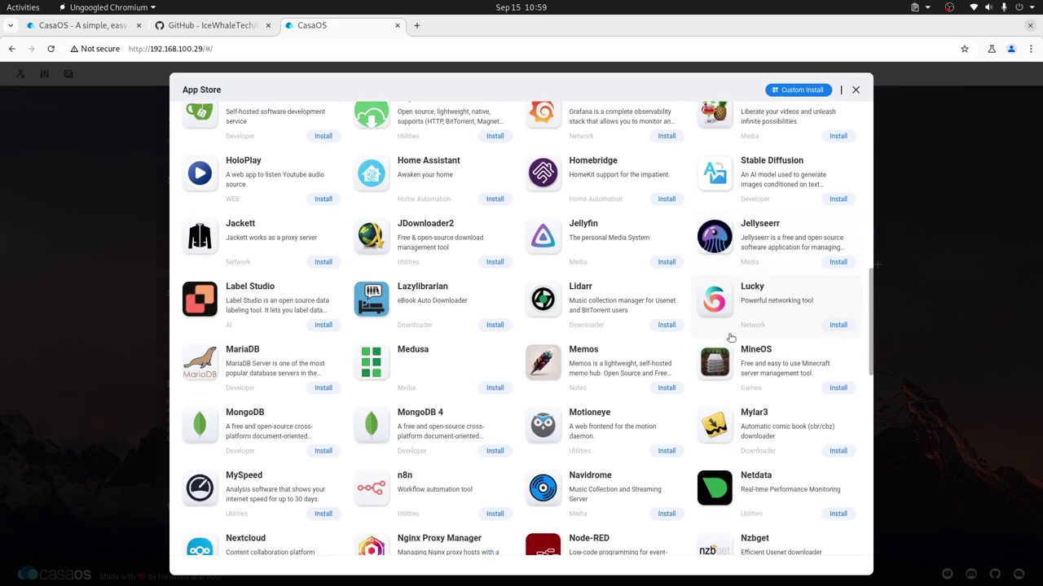
scroll(731, 337, "down", 3)
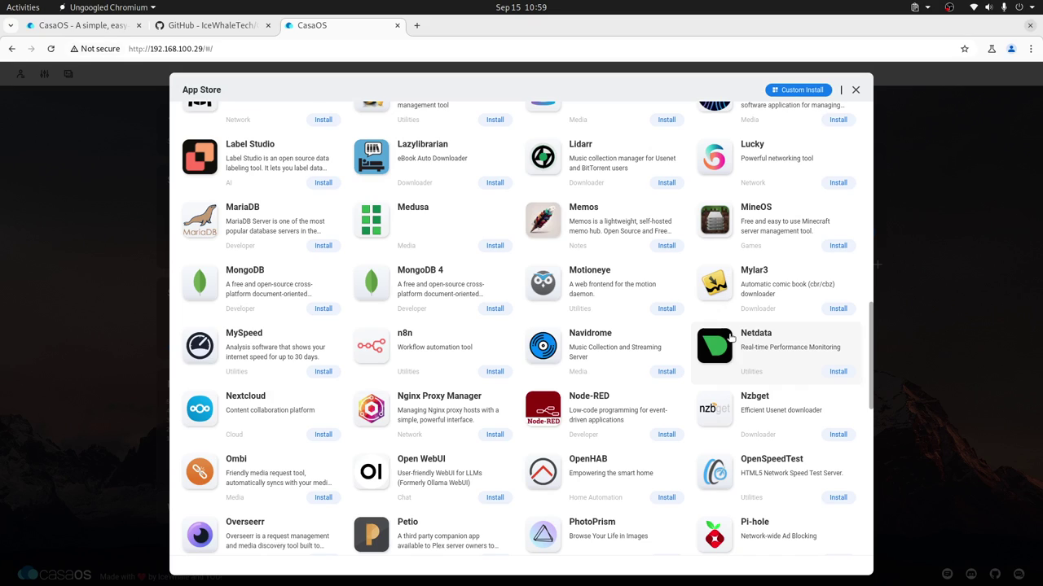
scroll(731, 337, "down", 5)
scroll(730, 338, "down", 2)
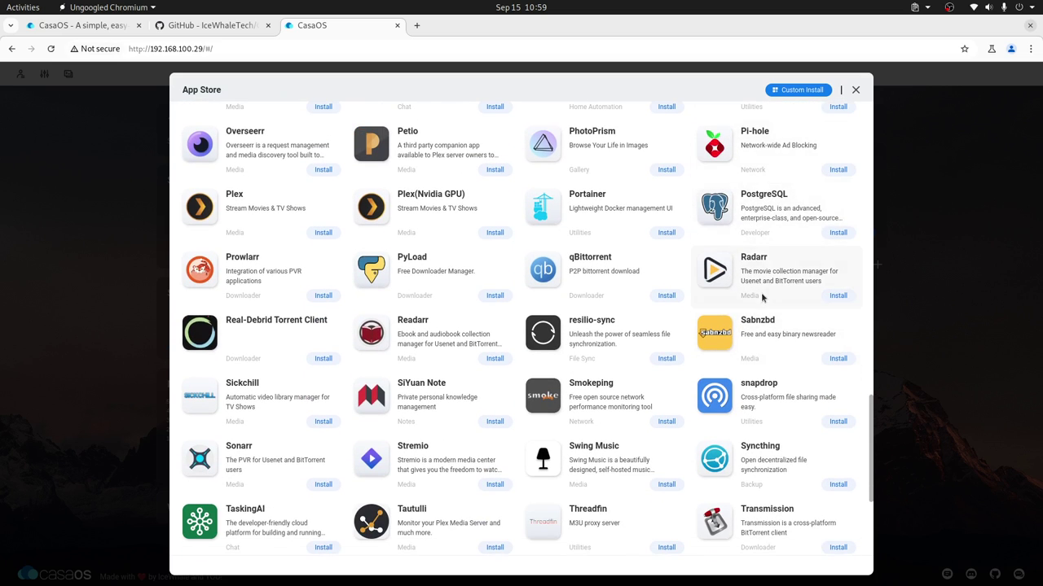
scroll(762, 297, "down", 2)
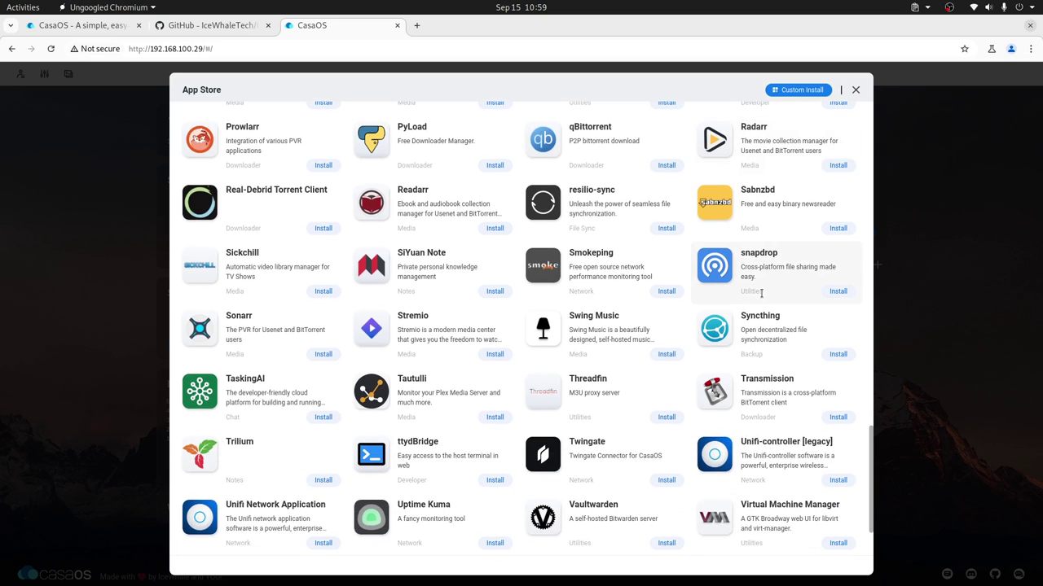
scroll(761, 294, "down", 2)
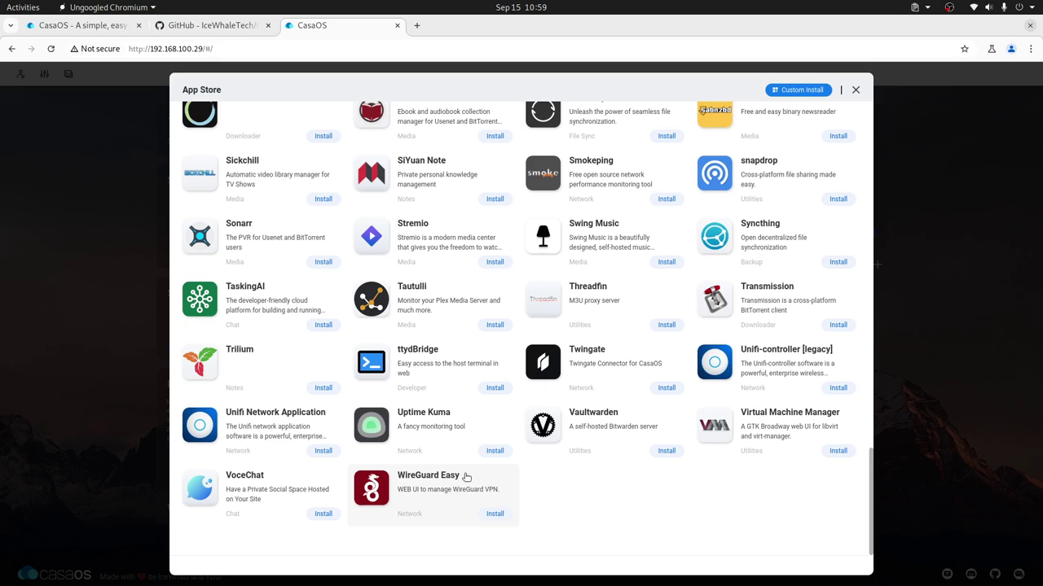
scroll(466, 481, "up", 8)
scroll(467, 481, "up", 10)
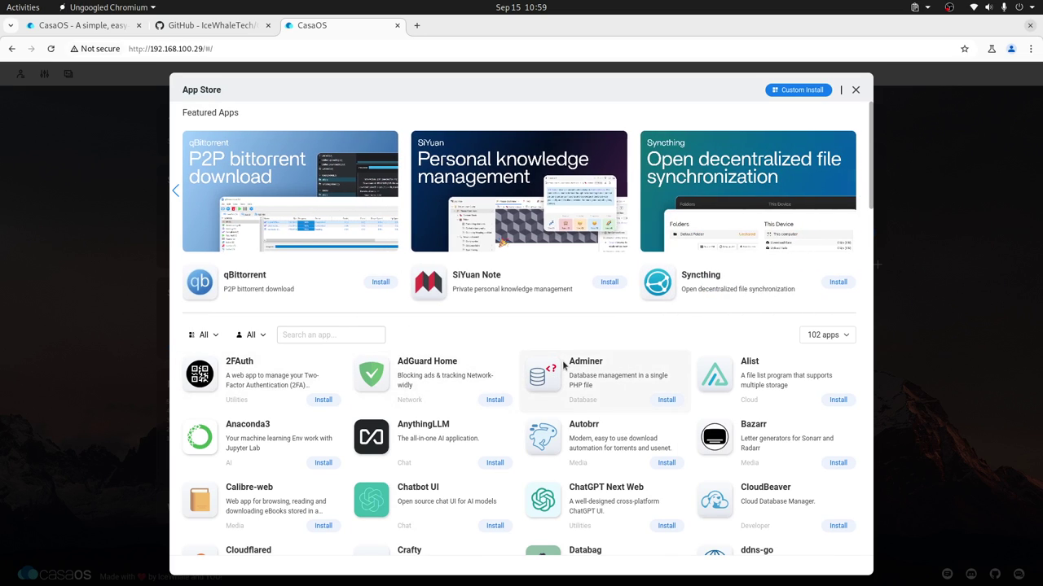
Step: Search the App Store for 'mariadb' and bring up MariaDB's install options
left_click(349, 334)
type("mariadb")
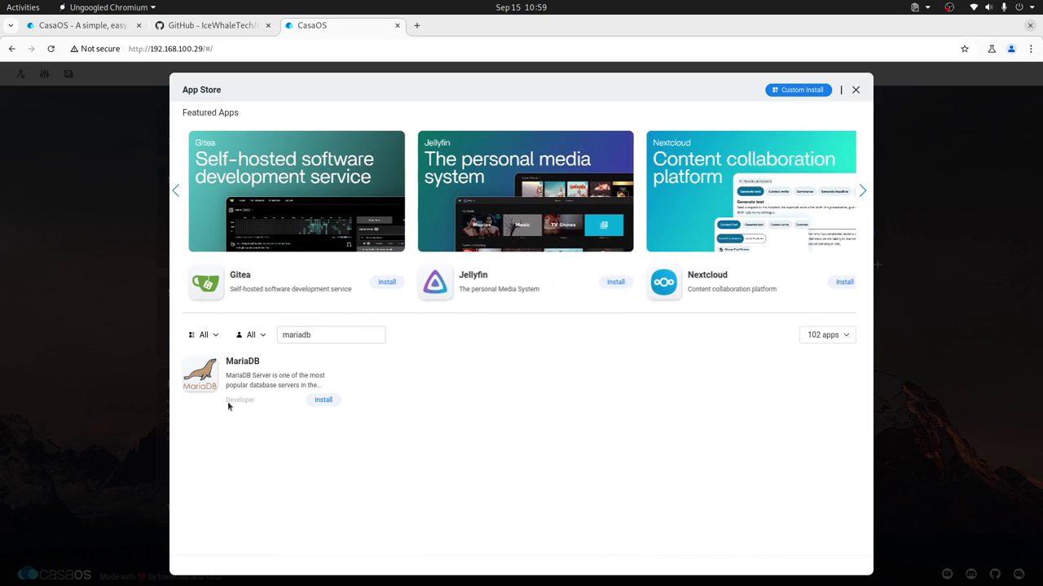
left_click(277, 393)
left_click(313, 155)
Step: Choose Custom Install for MariaDB, keeping image linuxserver/mariadb at tag 10.11.5
left_click(343, 176)
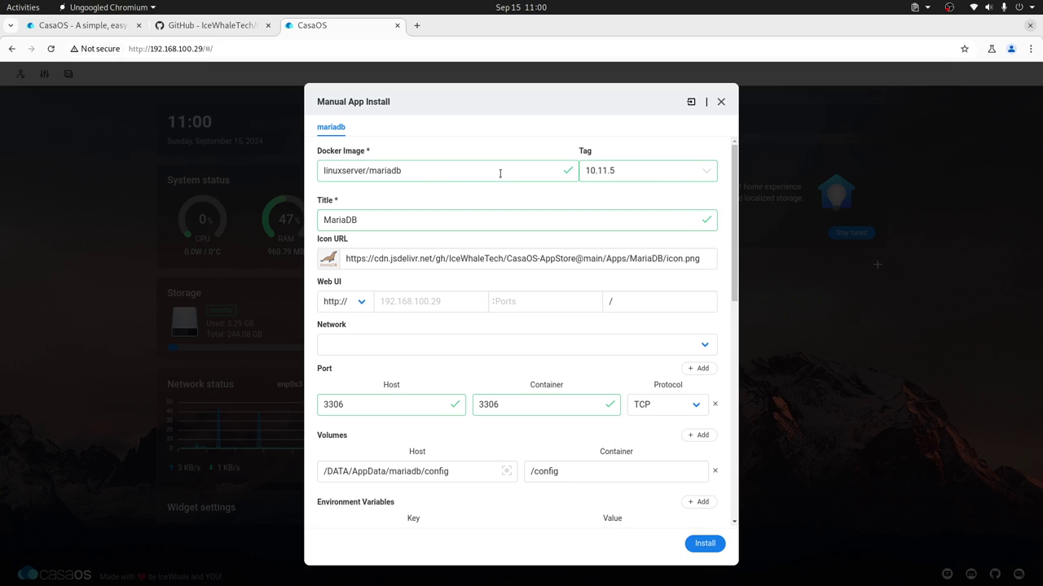
double_click(437, 172)
left_click(433, 170)
double_click(434, 171)
left_click(419, 168)
triple_click(420, 168)
left_click(424, 169)
left_click(710, 171)
left_click(710, 170)
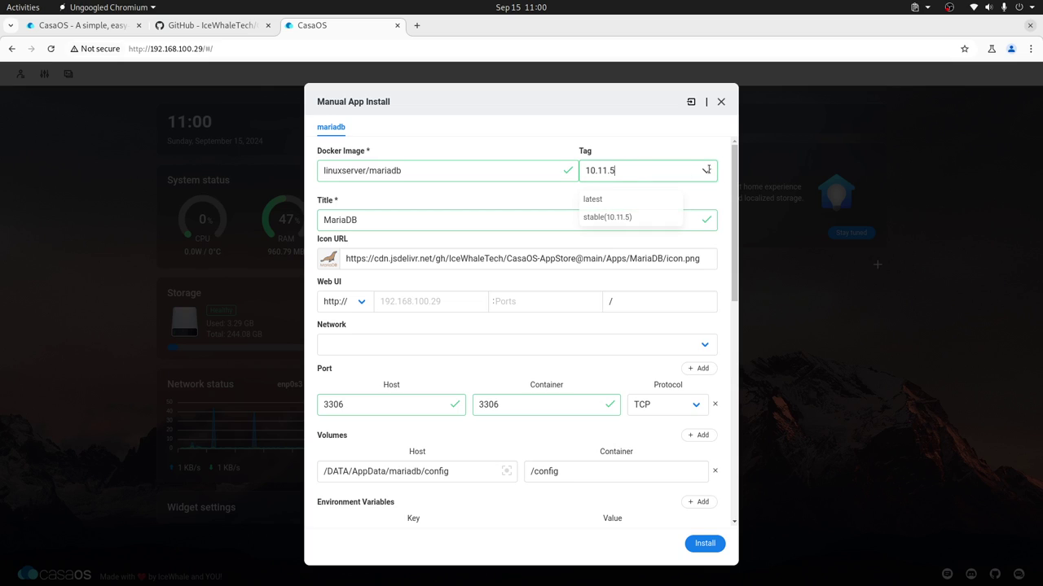
left_click(619, 173)
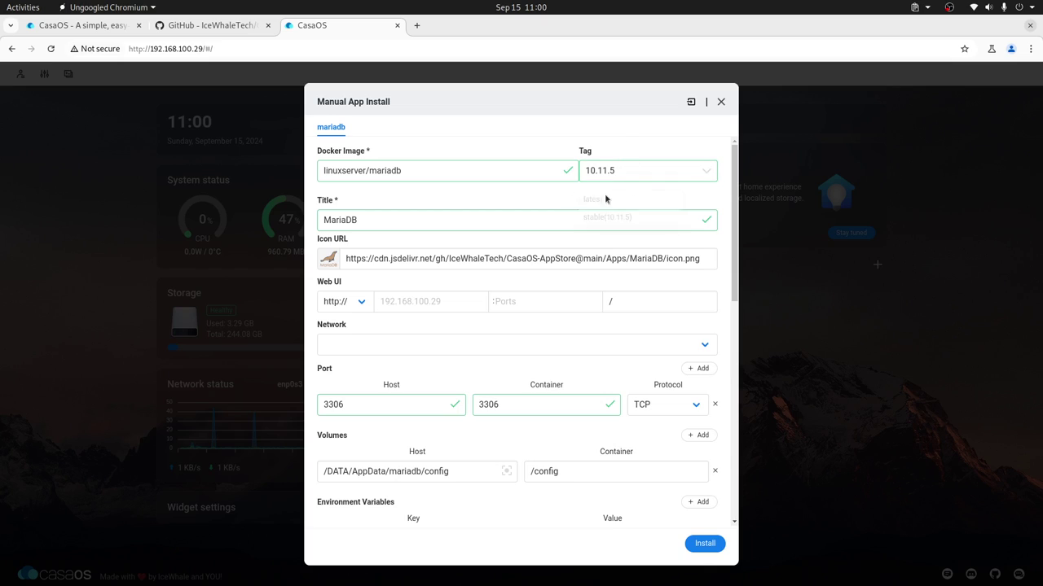
left_click(380, 174)
left_click(402, 220)
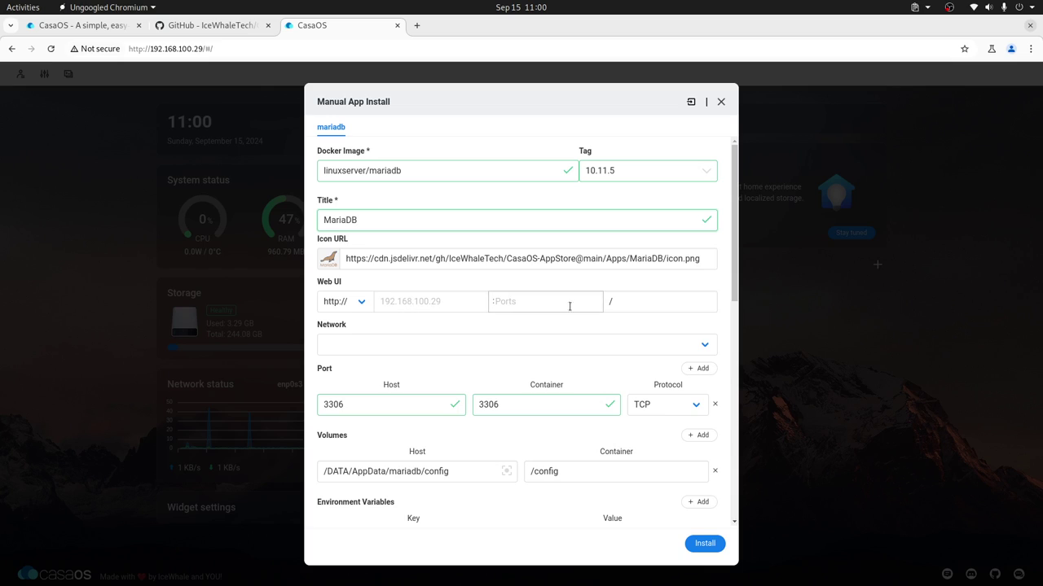
left_click(356, 303)
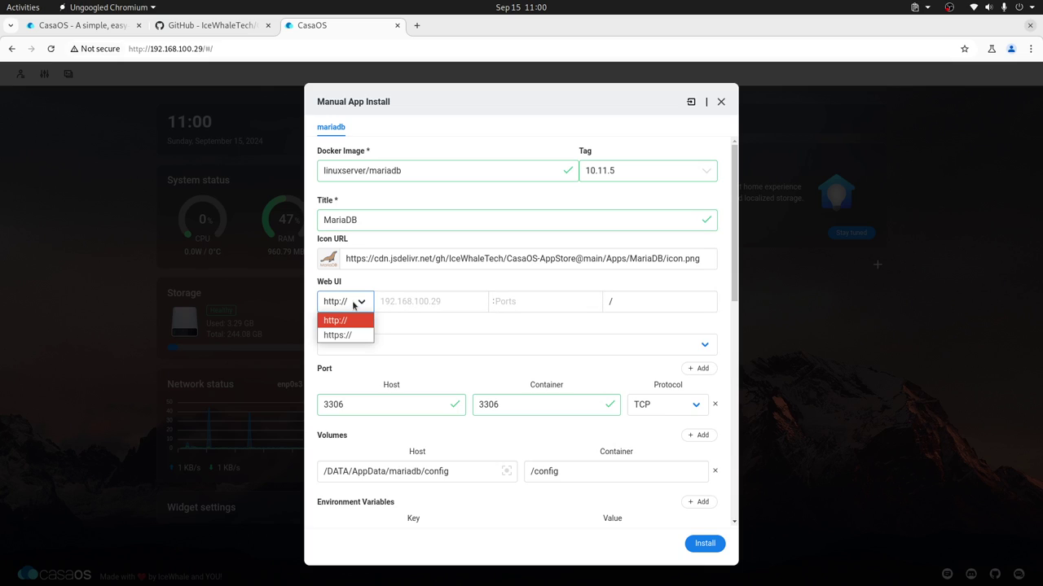
left_click(356, 279)
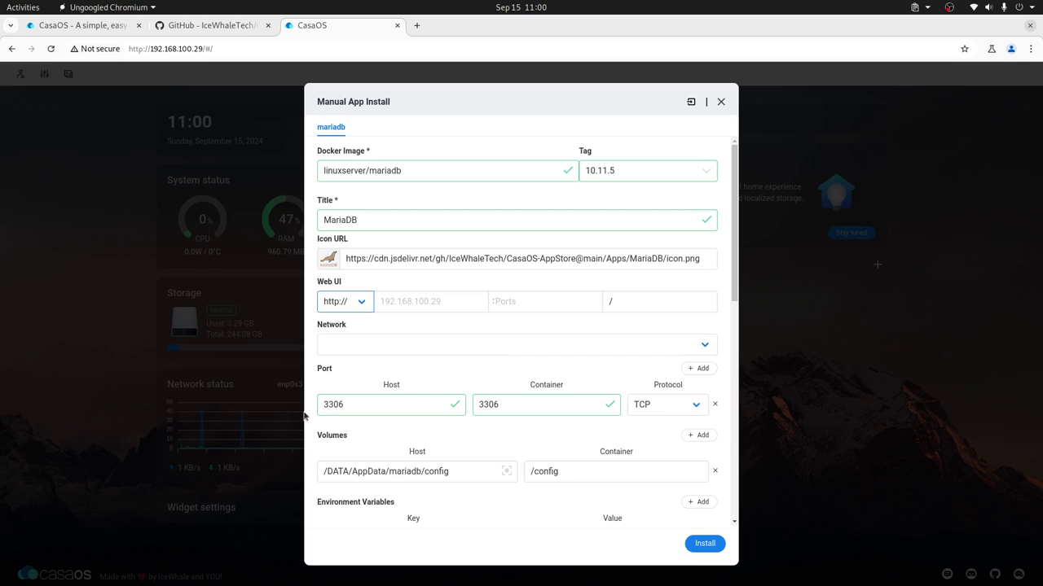
double_click(358, 405)
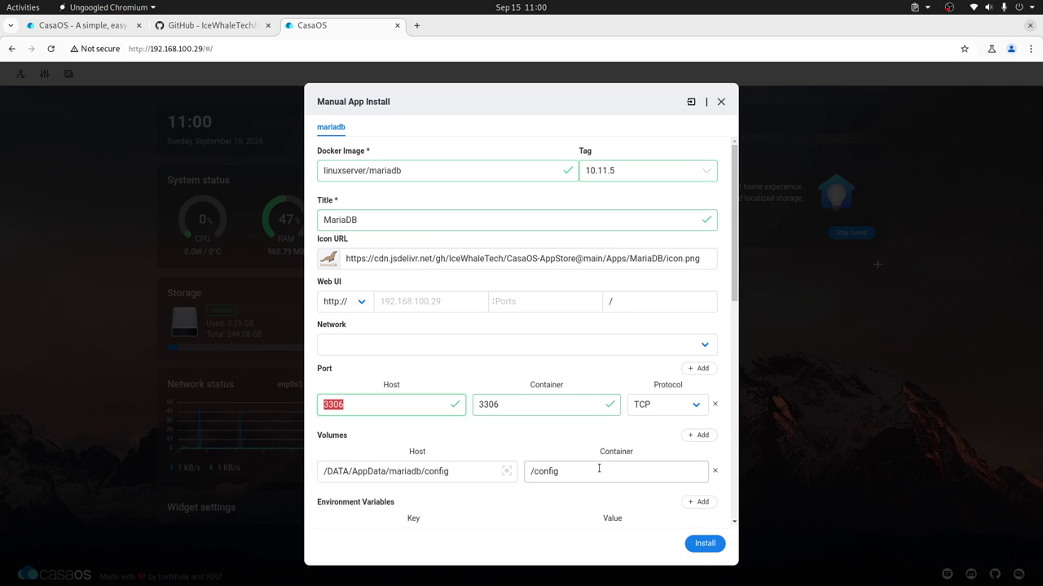
scroll(694, 434, "down", 5)
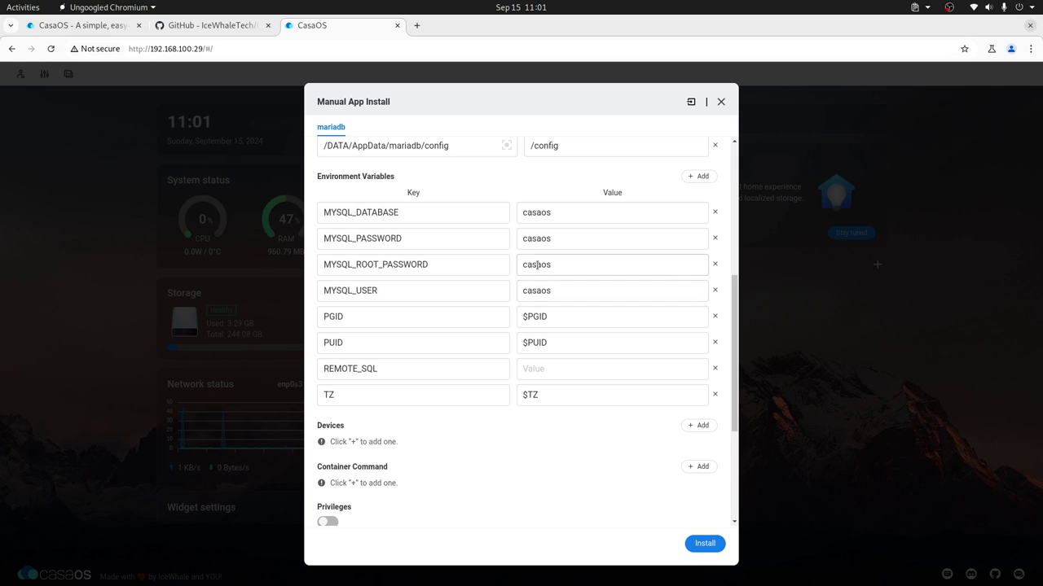
scroll(635, 411, "up", 4)
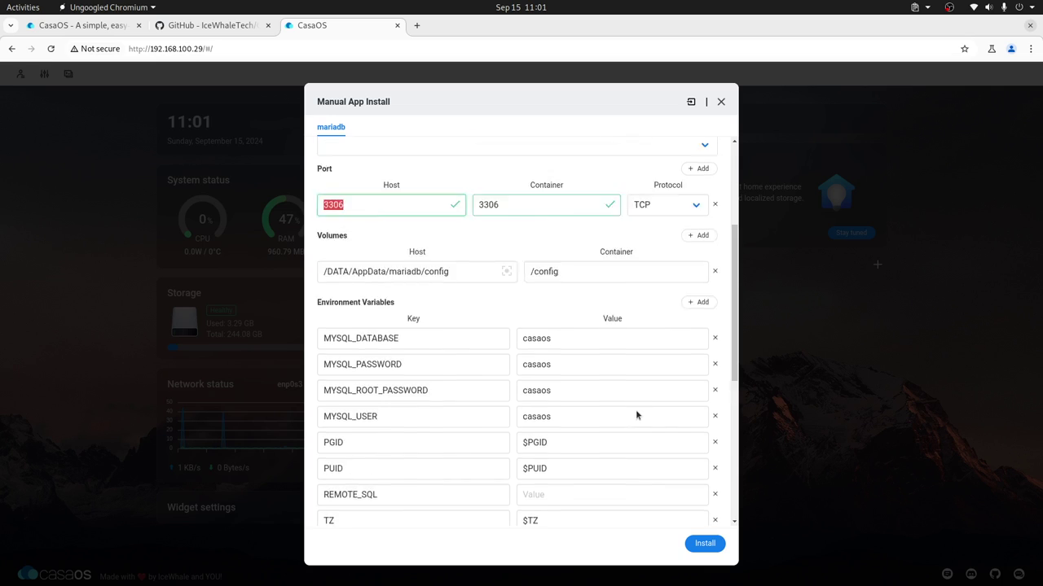
scroll(636, 411, "down", 7)
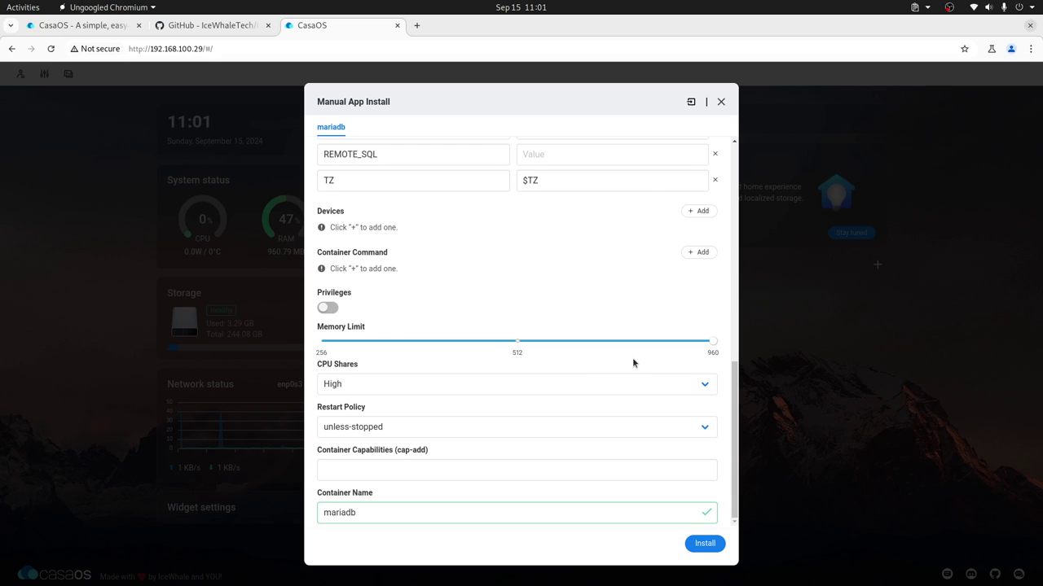
scroll(633, 361, "up", 10)
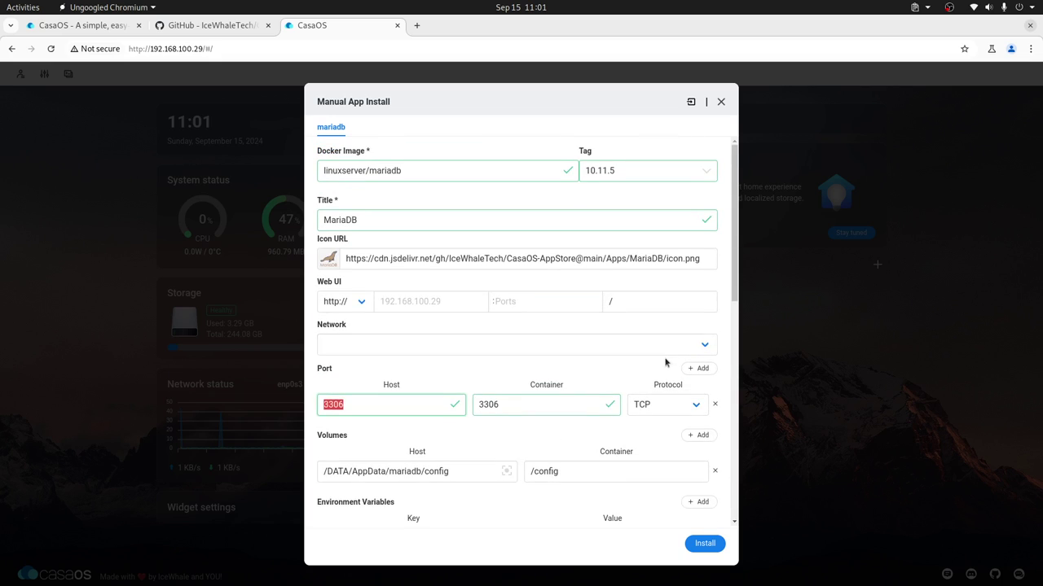
left_click(705, 543)
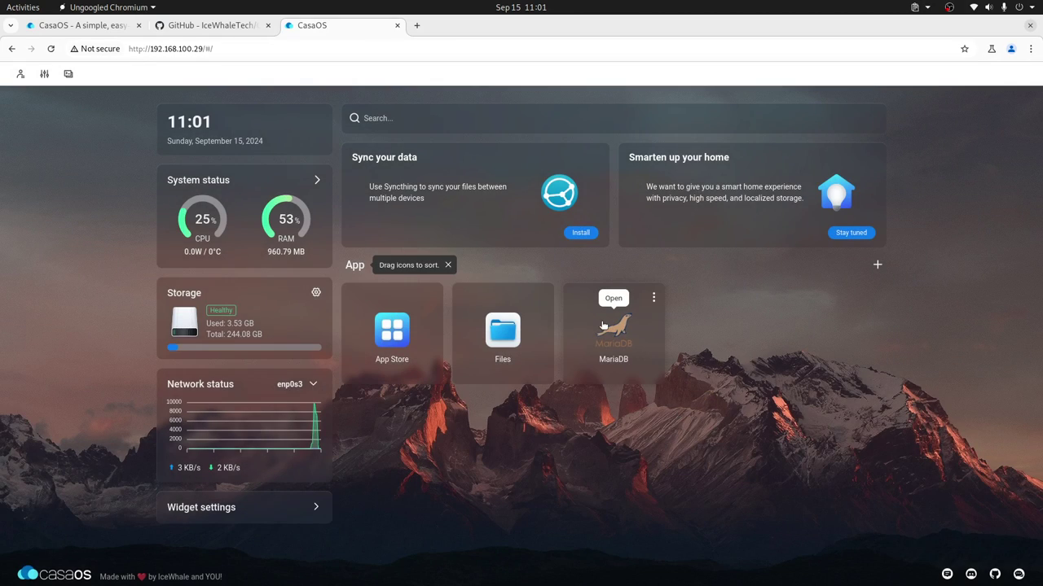
Step: Inspect the MariaDB tile's options menu on the dashboard, then close it
left_click(653, 297)
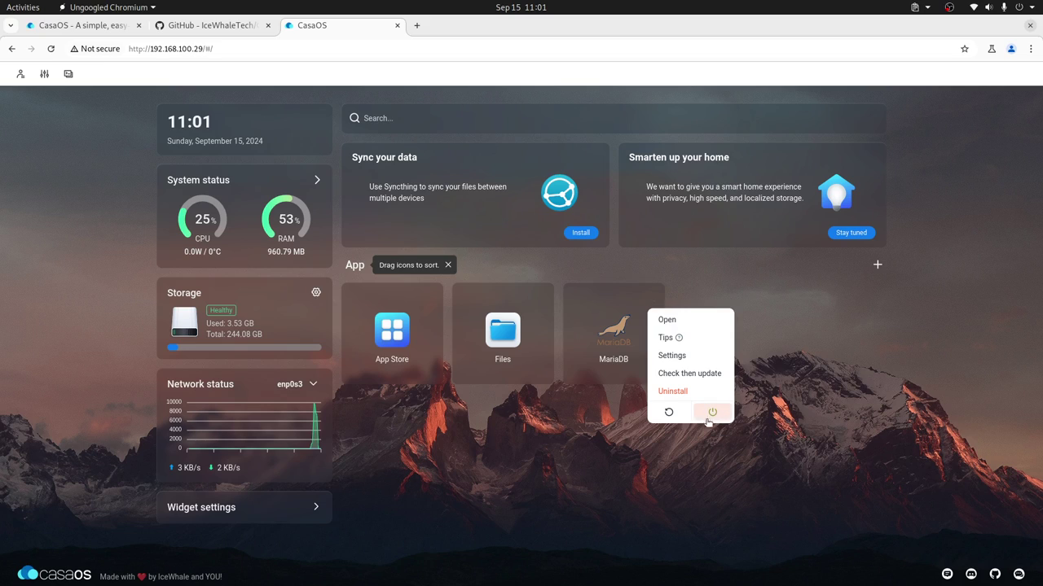
left_click(621, 472)
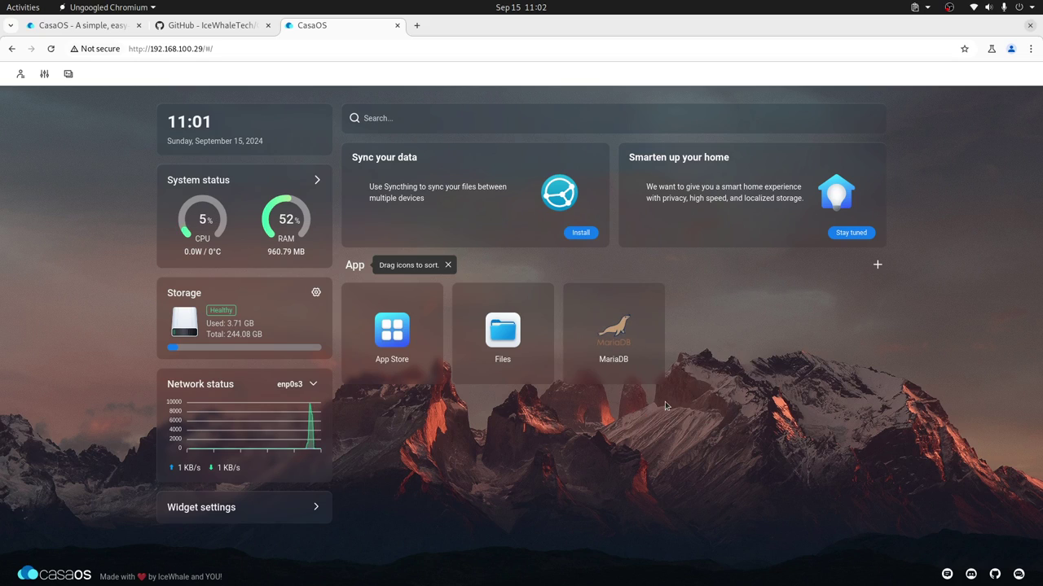
mouse_move(618, 310)
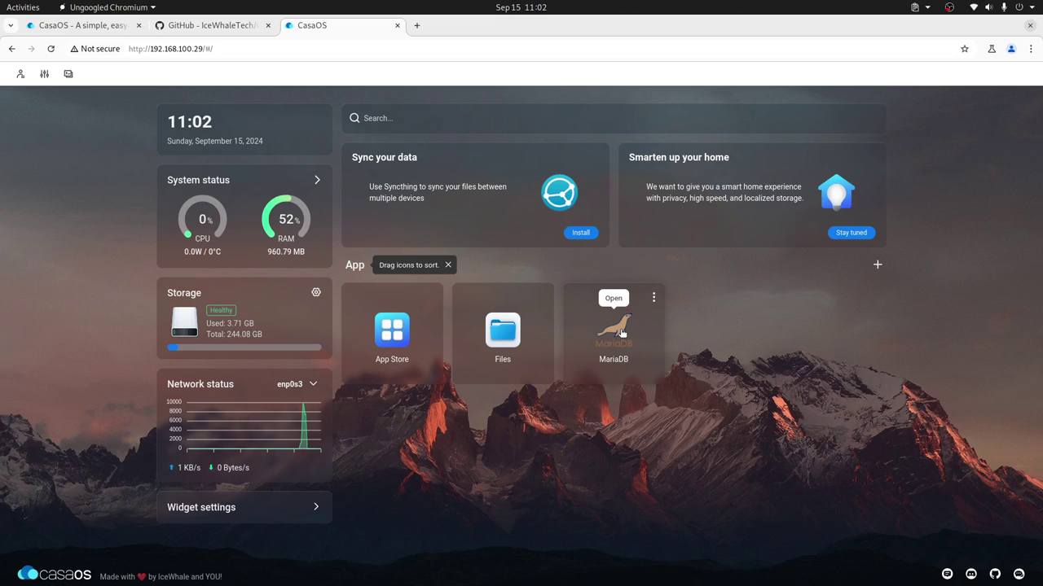
left_click(653, 297)
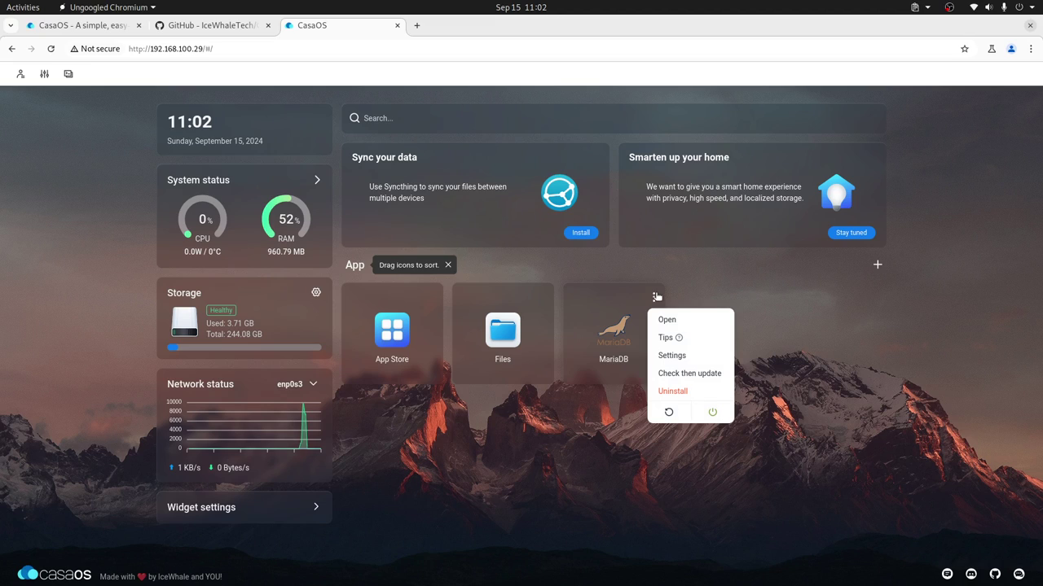
left_click(624, 461)
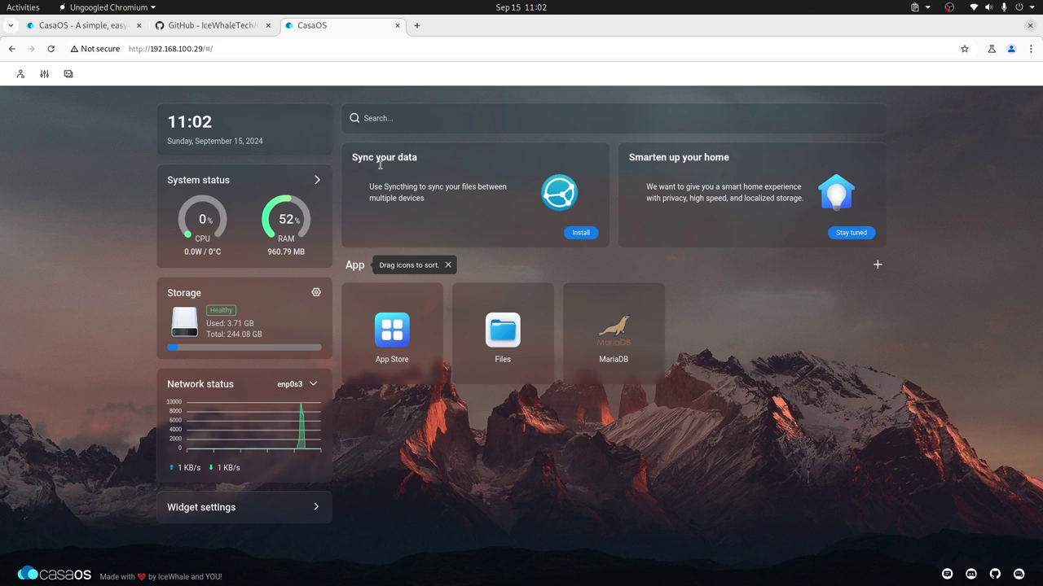
Step: Search the App Store for 'adminer' and install the Adminer app
left_click(391, 334)
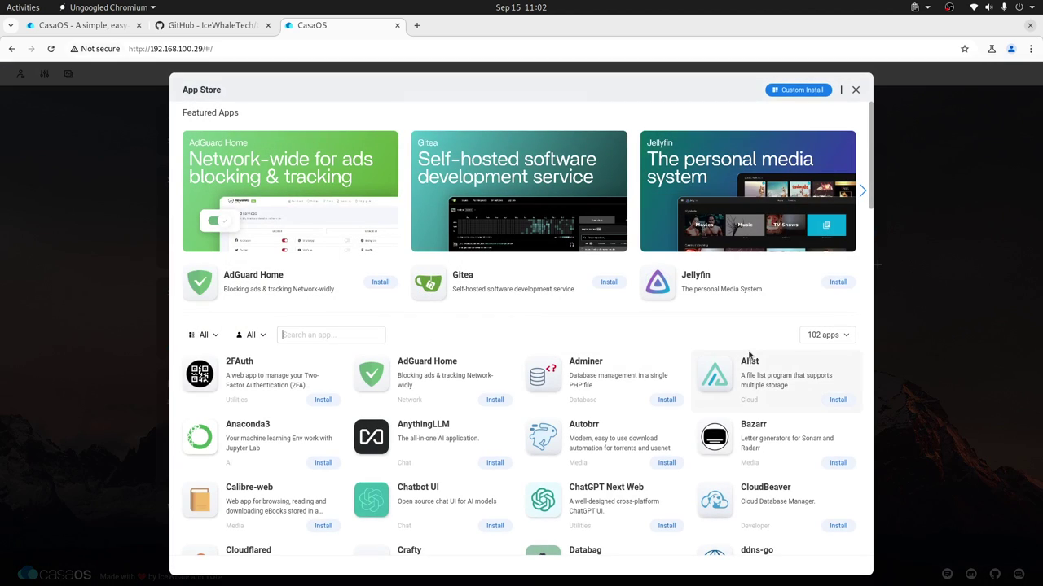
type("adminer")
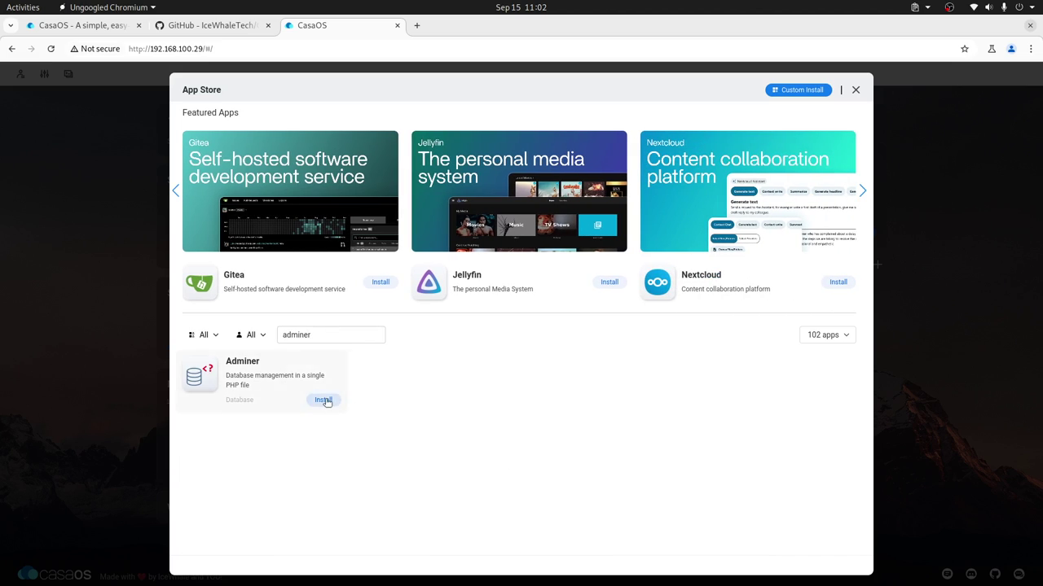
left_click(324, 400)
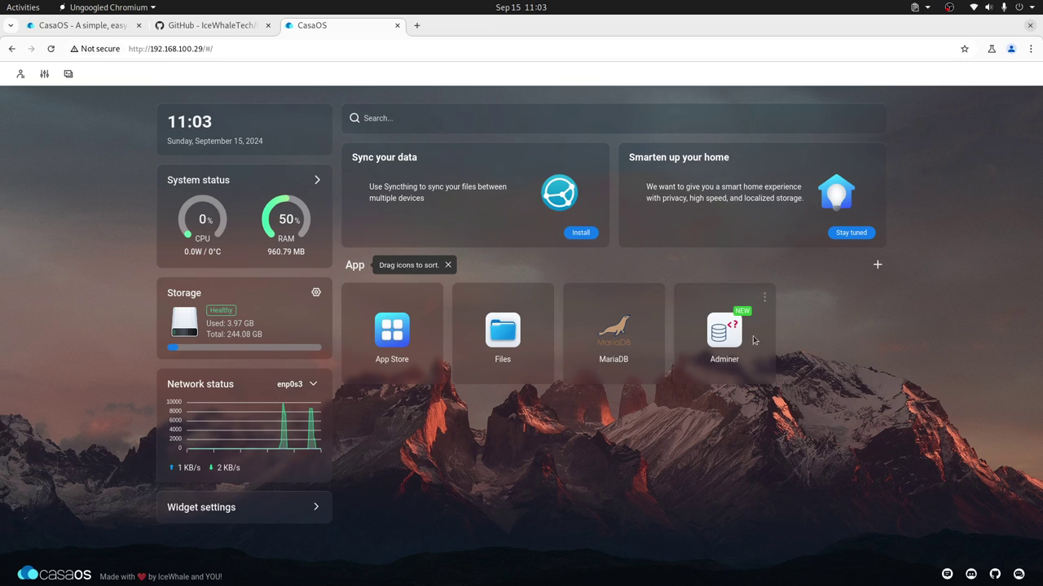
Step: Open Adminer's login page in a new tab and select its Server field value
left_click(764, 299)
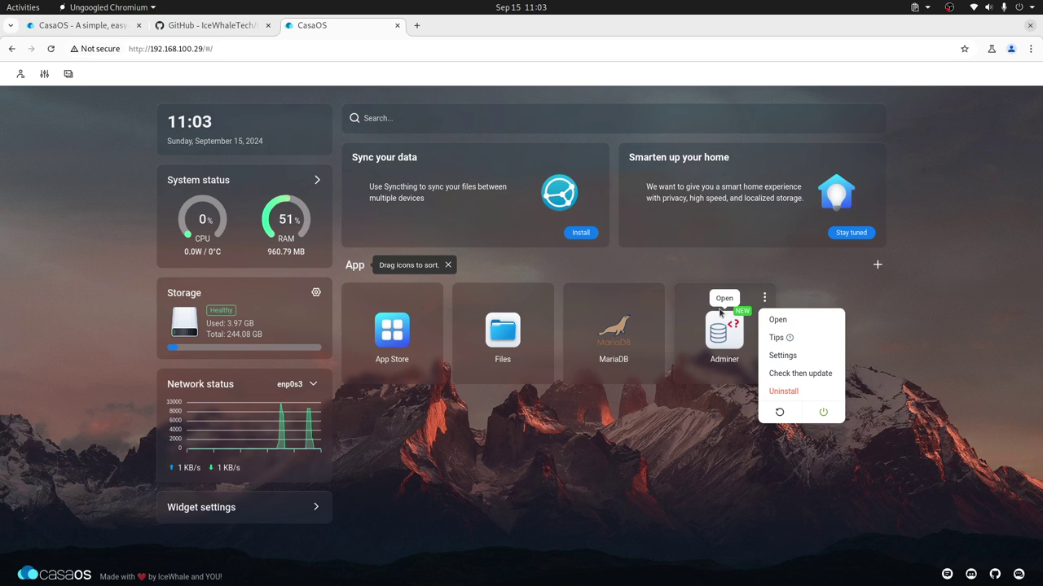
left_click(777, 320)
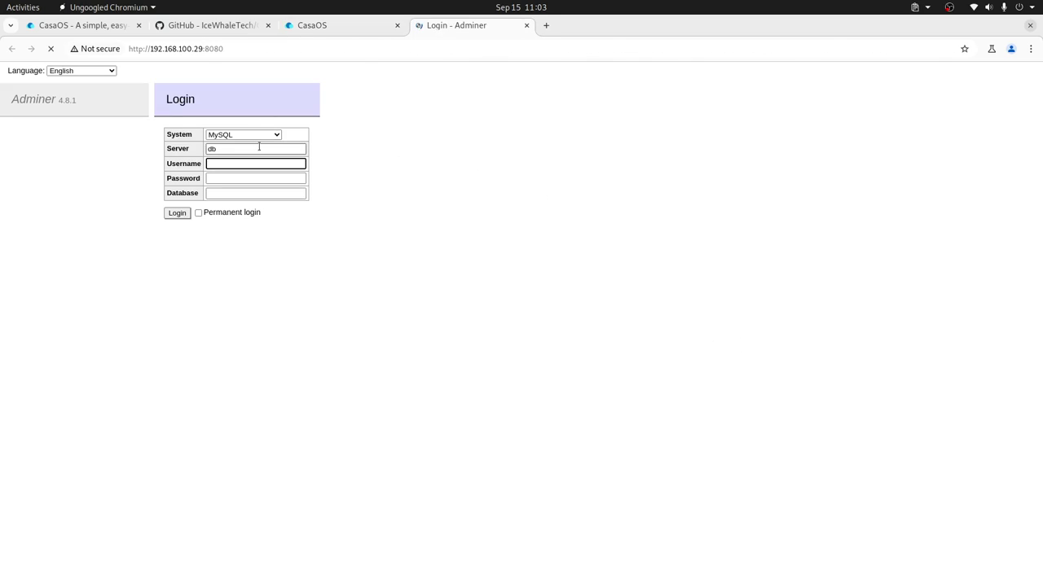
left_click(232, 149)
double_click(232, 149)
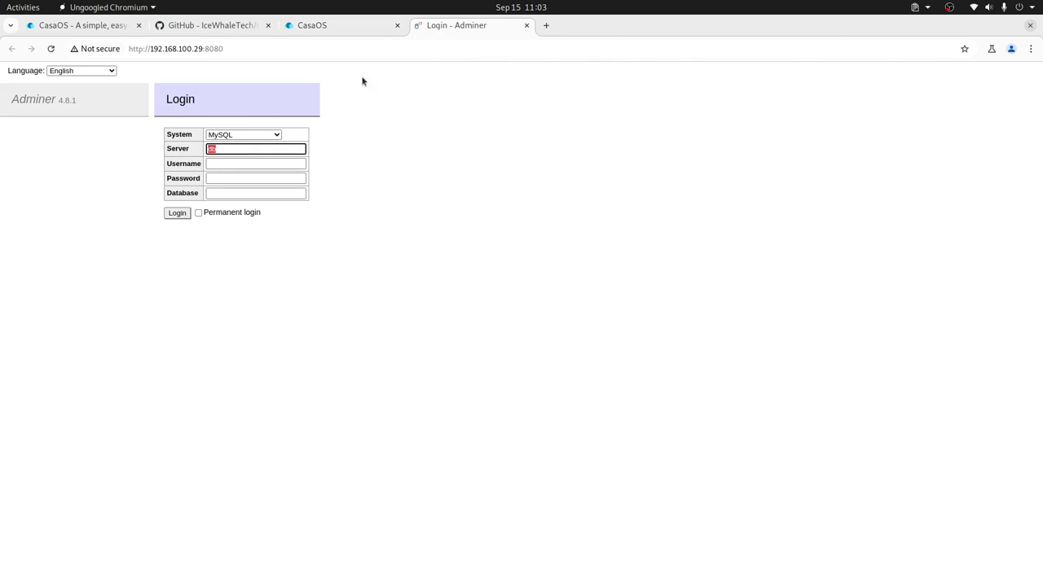
Step: Check that MariaDB's host port is 3306 in its settings, closing without saving
left_click(342, 28)
left_click(611, 331)
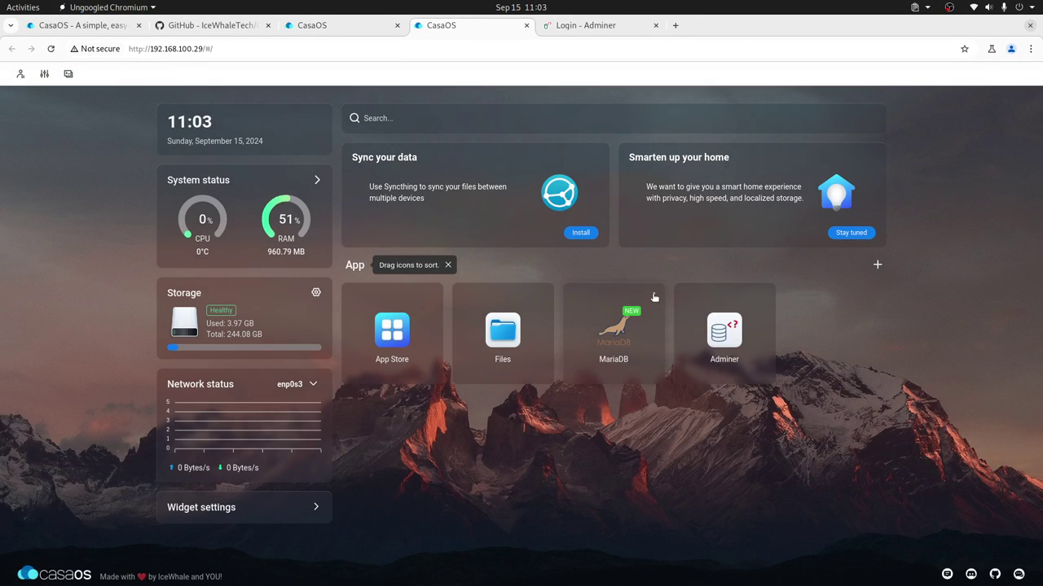
left_click(655, 297)
left_click(672, 355)
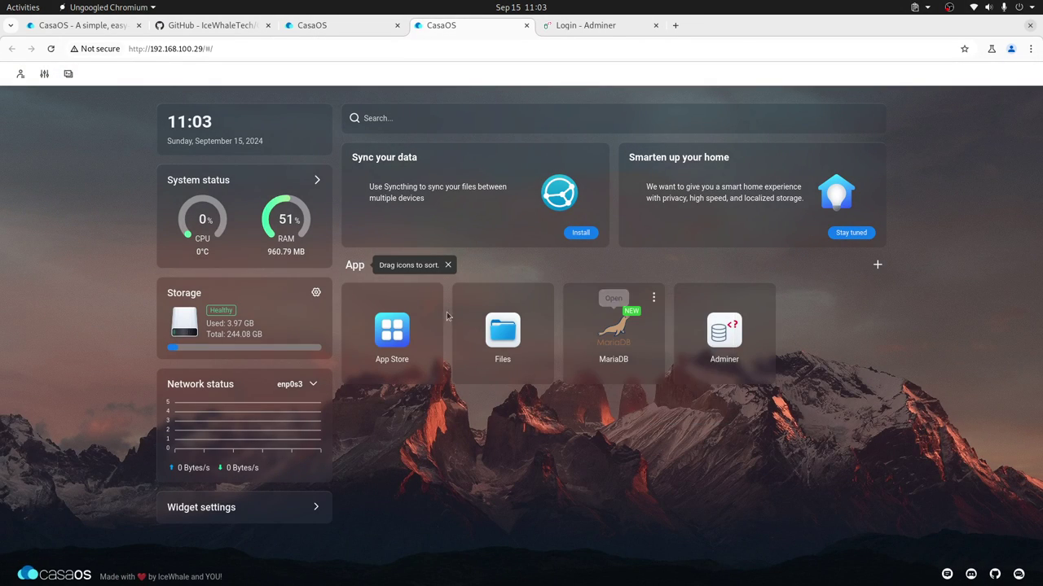
left_click_drag(368, 405, 386, 405)
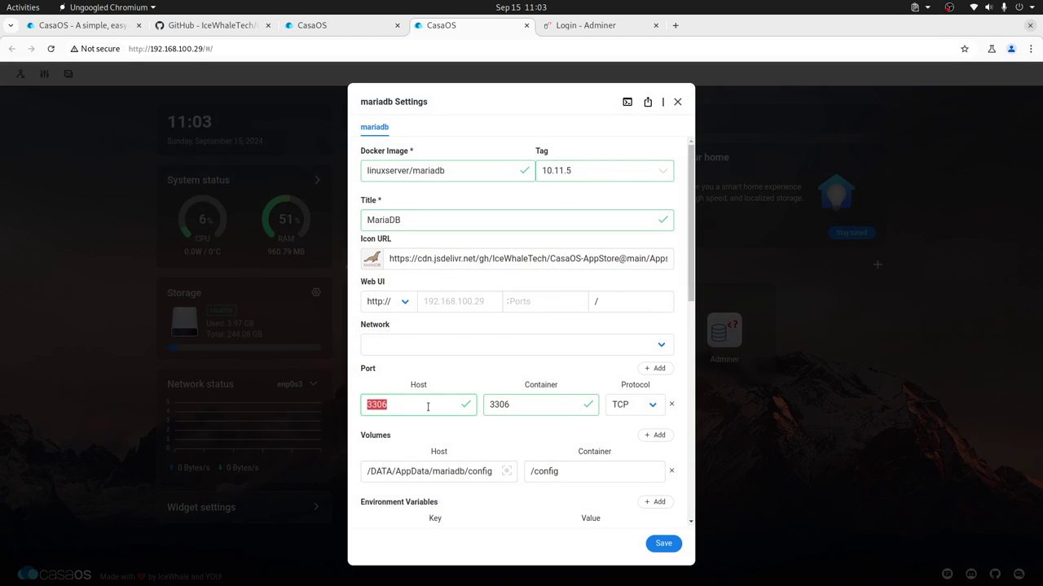
left_click(370, 402)
double_click(373, 404)
left_click(420, 405)
double_click(420, 405)
left_click(678, 103)
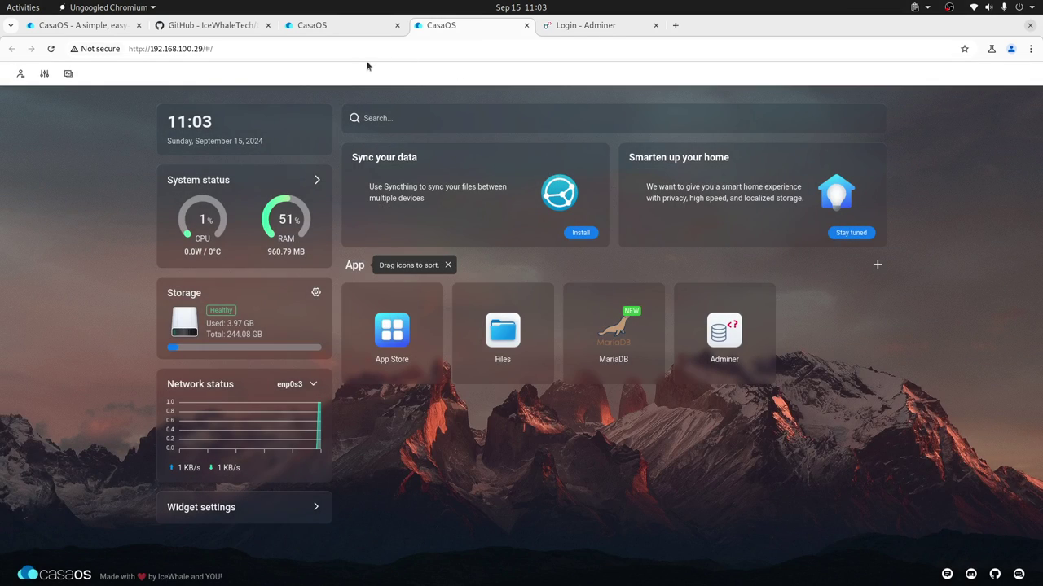
Step: Log in to Adminer on server 192.168.100.29 with the database username and password
left_click(592, 29)
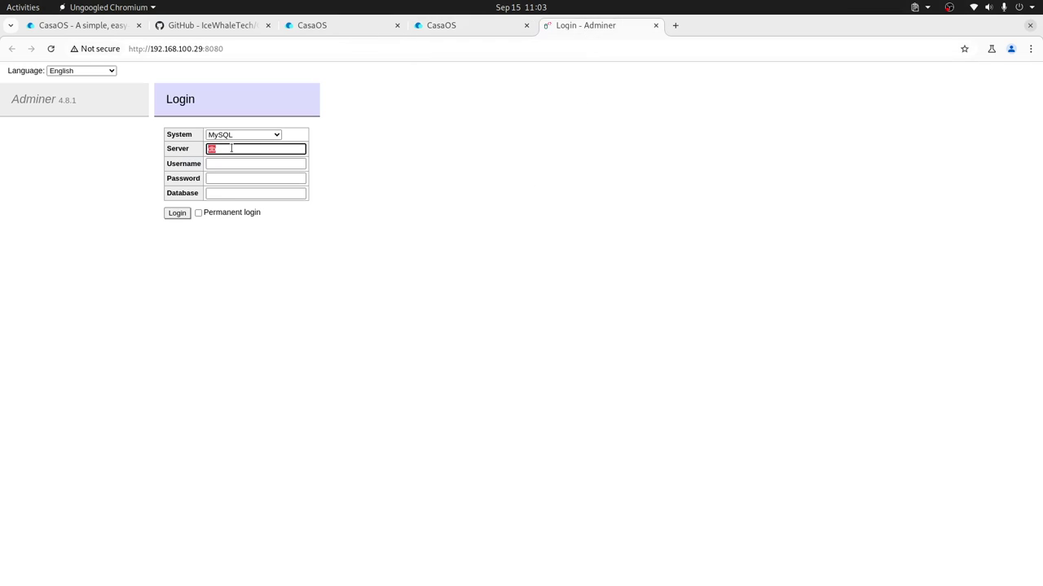
type("192.1")
type("68.100.29")
left_click(217, 163)
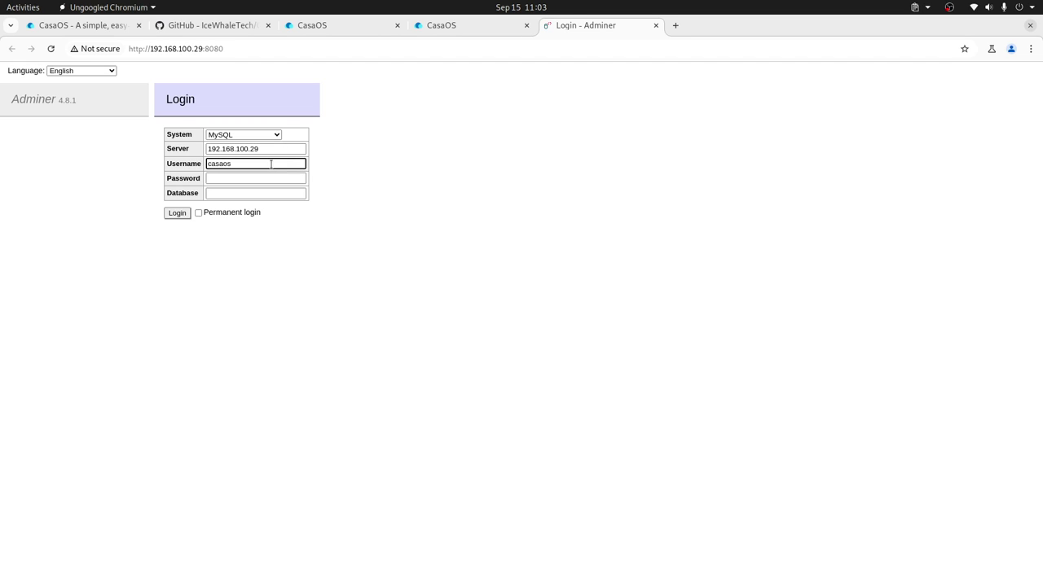
double_click(270, 163)
left_click(256, 176)
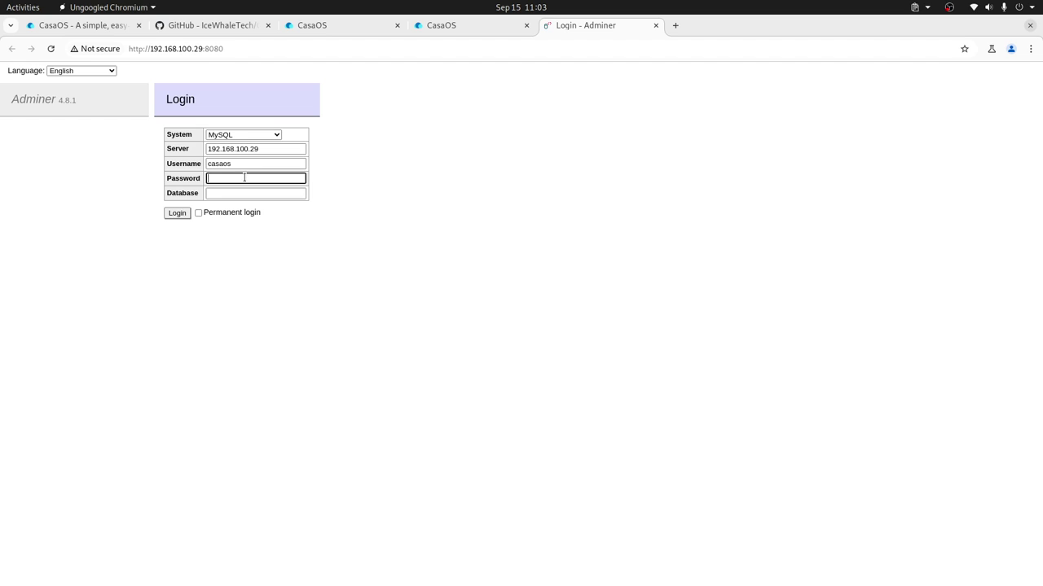
left_click(177, 212)
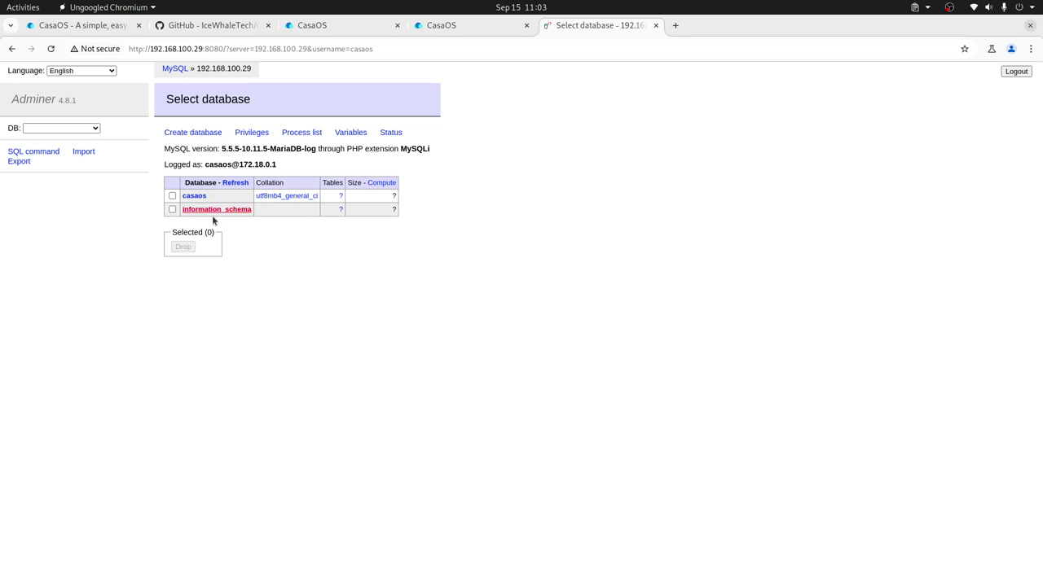
Step: Open the empty casaos database and return to the browser window
left_click(195, 195)
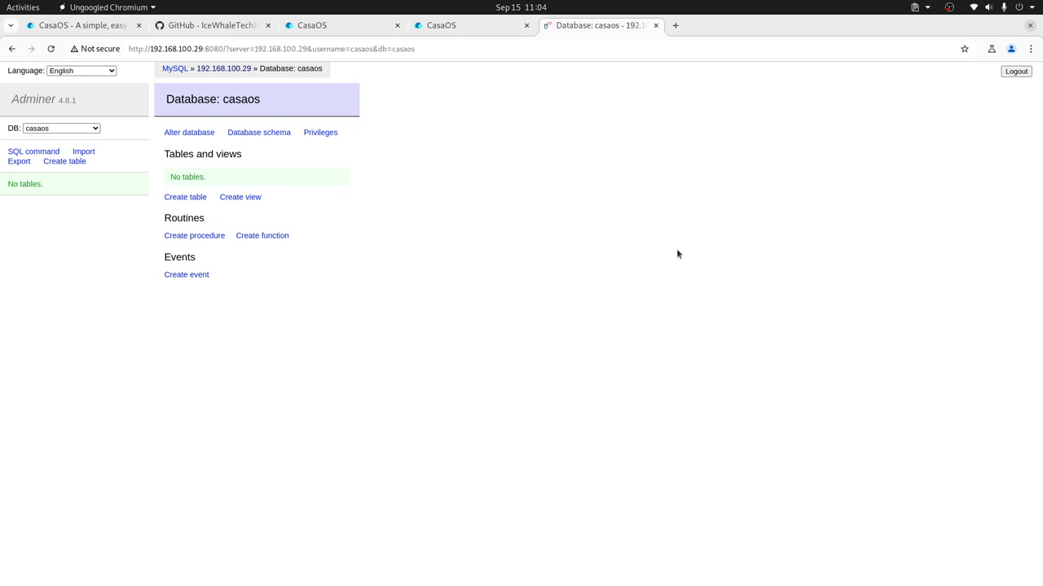
key("alt+Tab")
key("alt+shift+Tab")
Step: Open the App Store from the newer CasaOS dashboard and search for 'nginx'
left_click(453, 29)
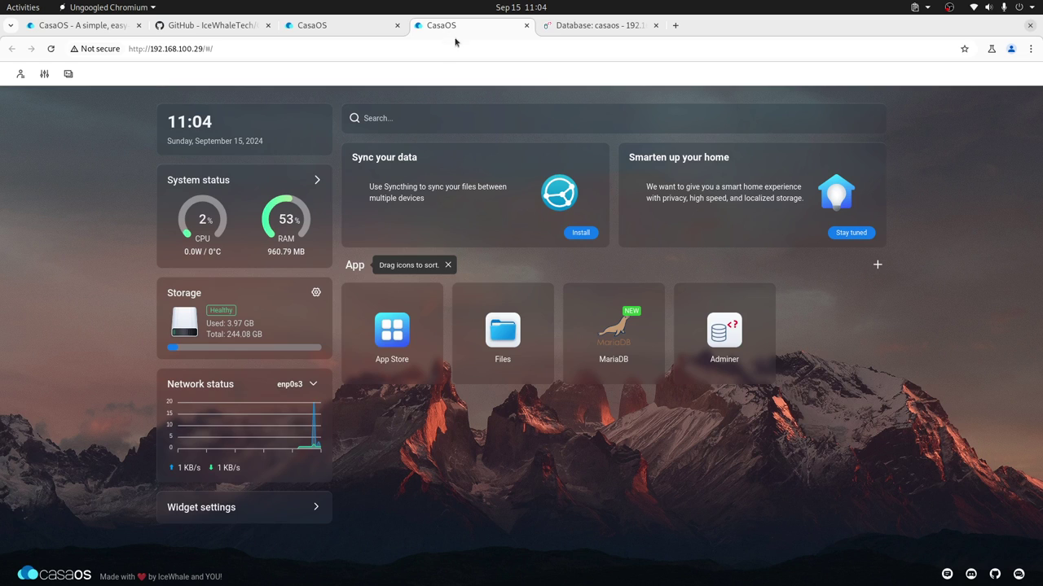
left_click(346, 31)
left_click(448, 31)
left_click(391, 327)
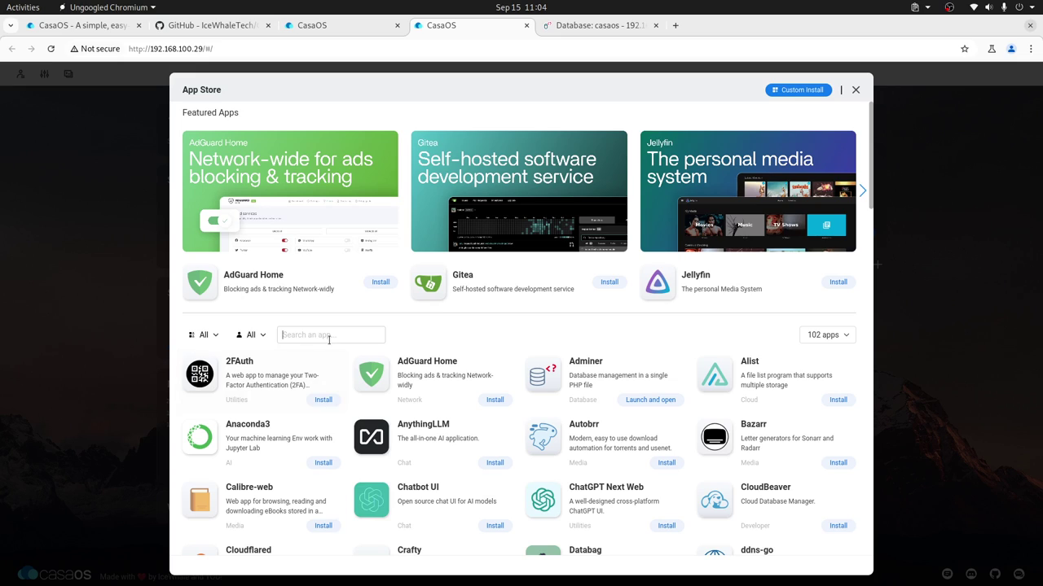
type("nginx")
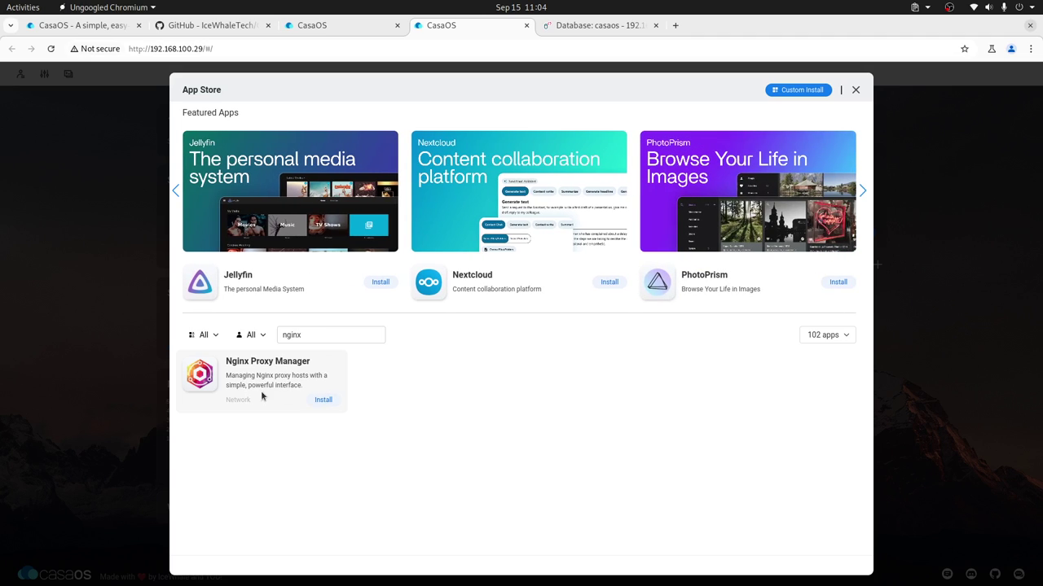
double_click(316, 334)
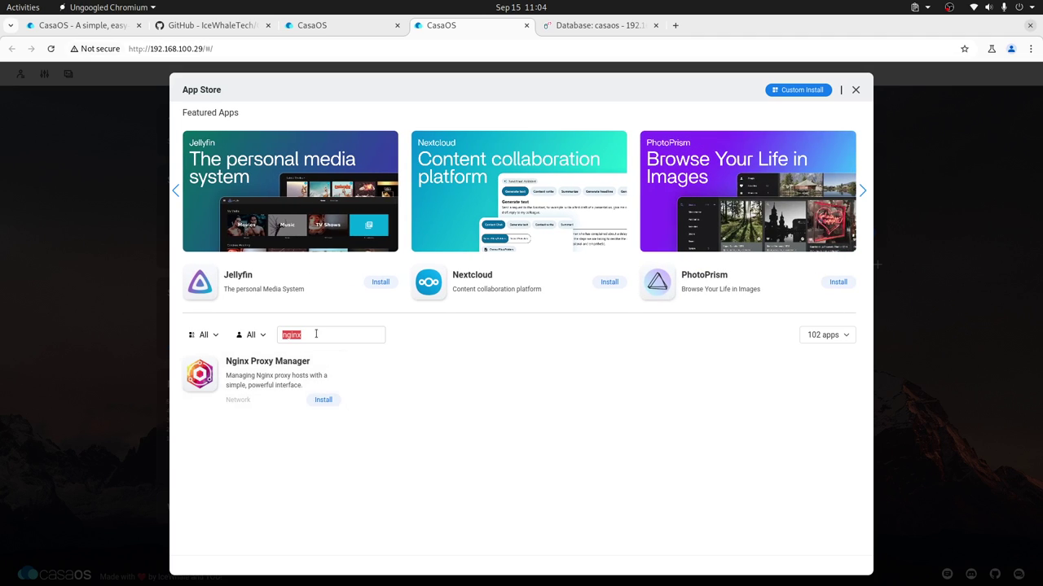
key("BackSpace")
Step: Search the App Store for 'apache' and browse the category filter choices
type("apache")
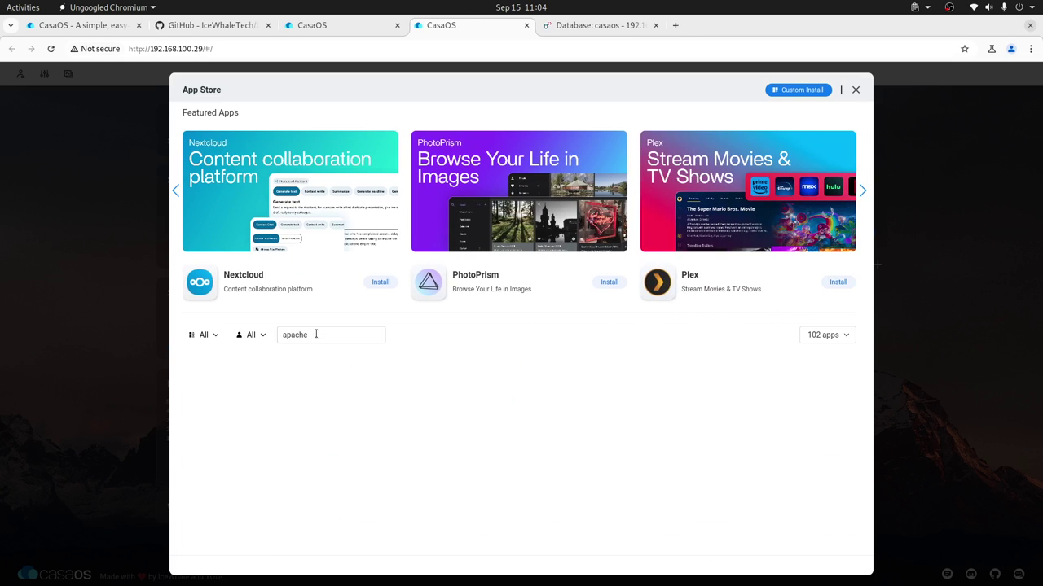
double_click(309, 336)
left_click(257, 335)
left_click(257, 335)
left_click(552, 373)
left_click(215, 338)
left_click(329, 336)
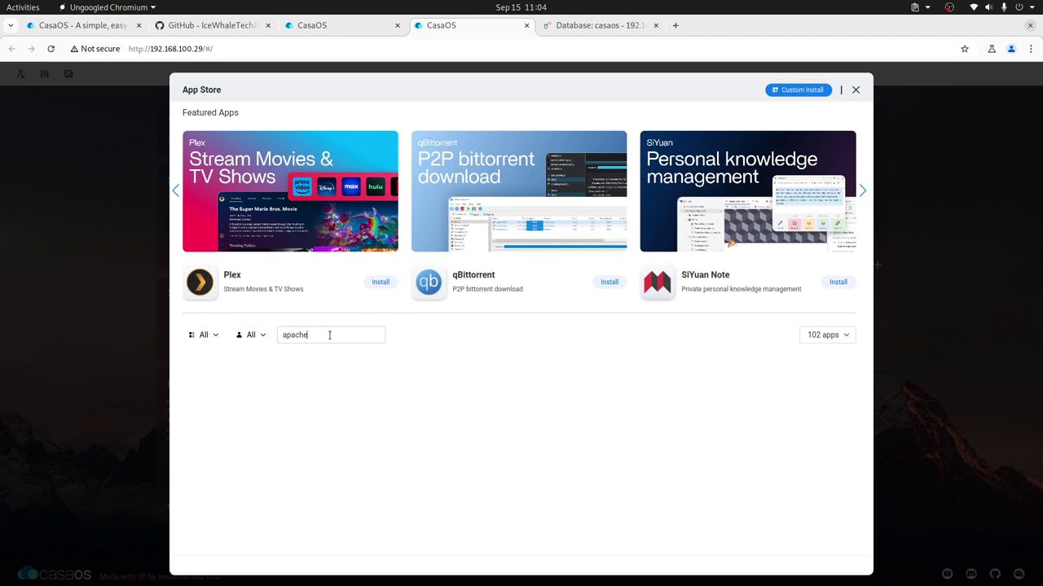
Step: Search for 'image' and open PhotoPrism's app details page
double_click(330, 336)
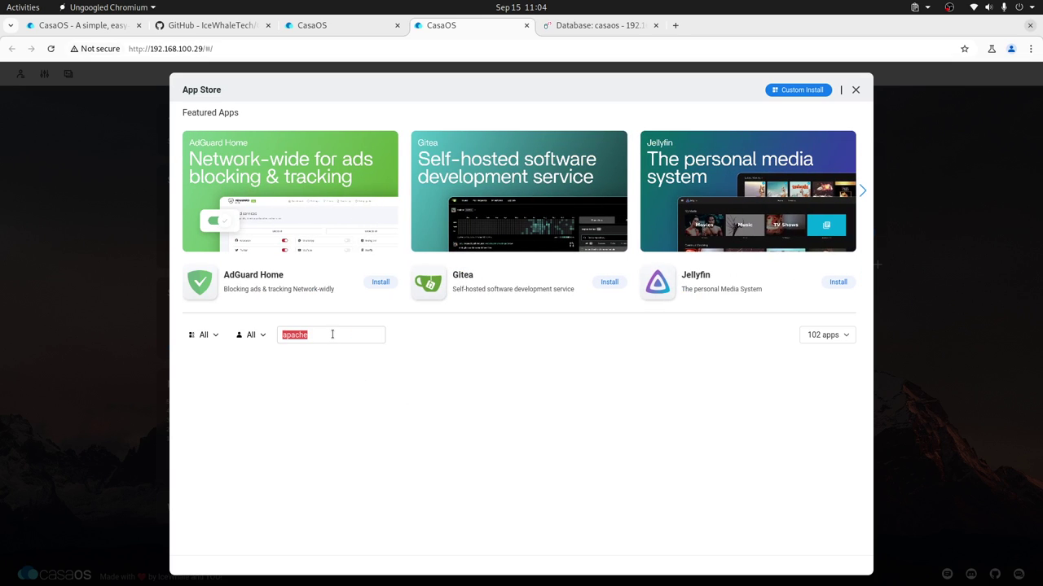
type("image")
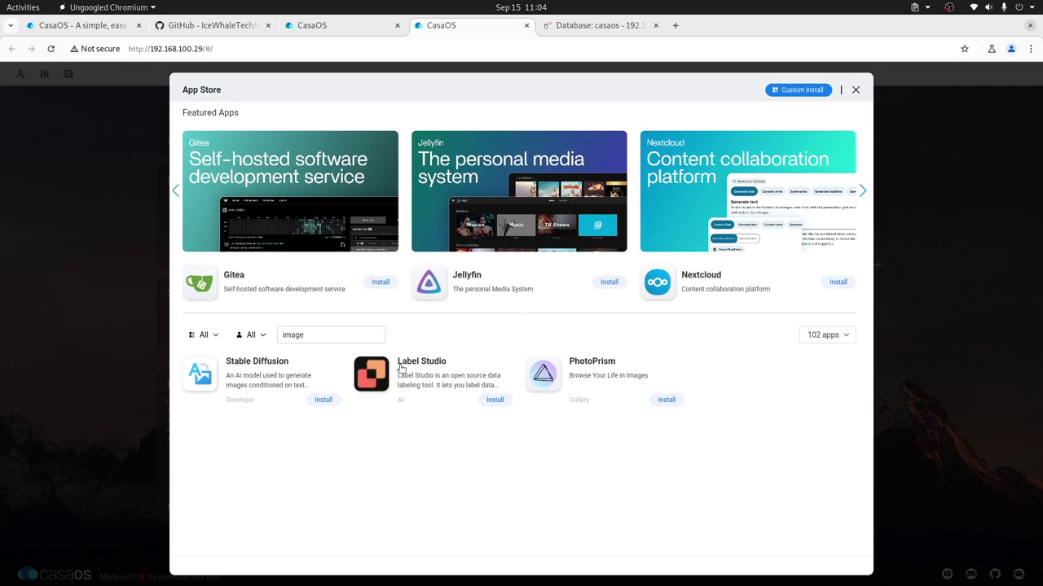
left_click(602, 372)
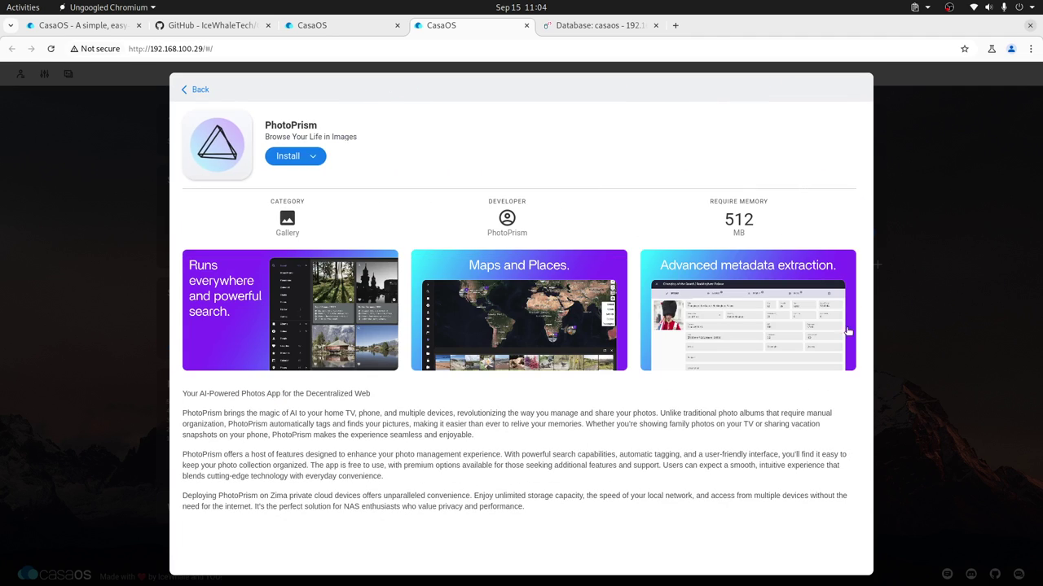